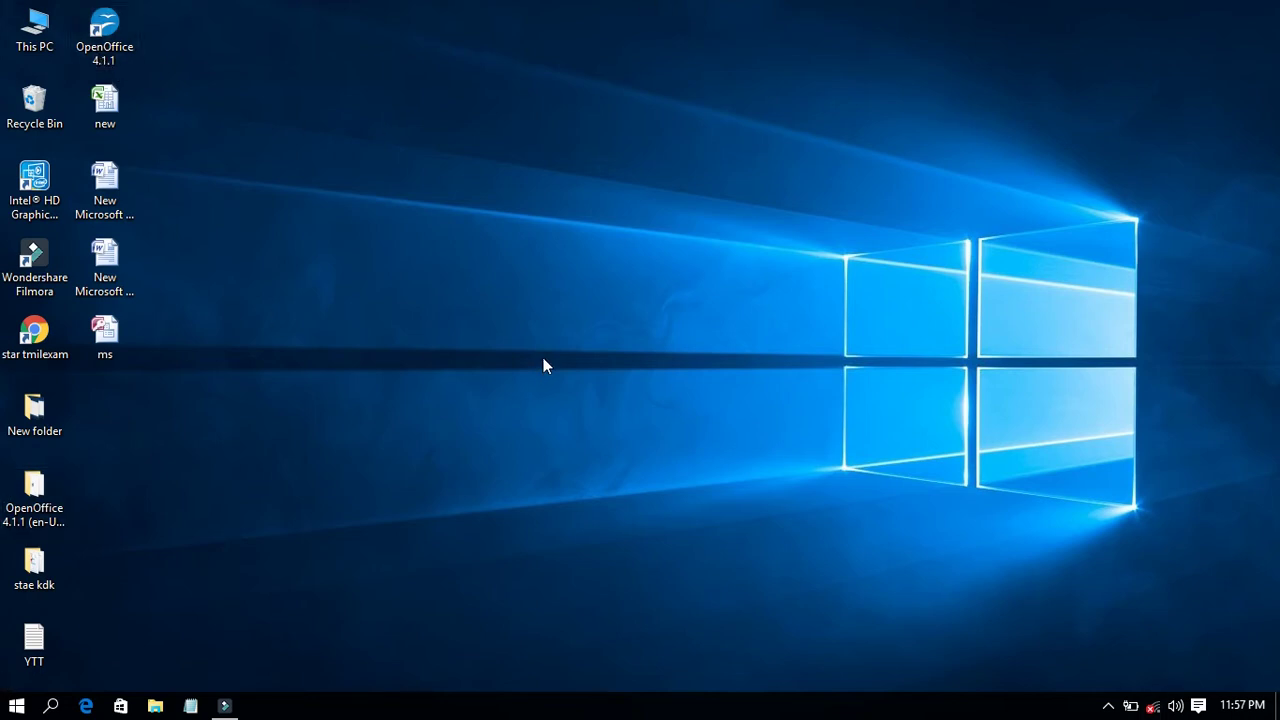
{"action": "scroll", "coordinate": [509, 370], "scroll_direction": "up", "scroll_amount": 3}
{"action": "scroll", "coordinate": [528, 438], "scroll_direction": "down", "scroll_amount": 3}
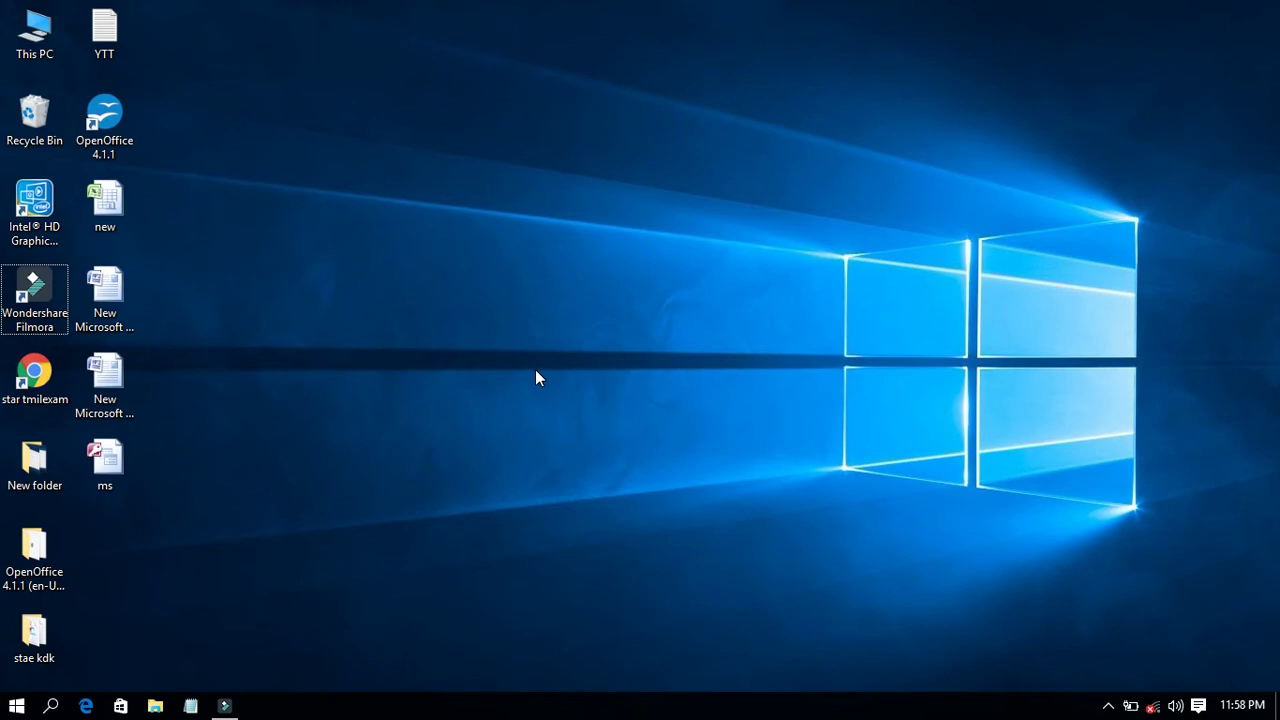
Step: Create a new OpenDocument Spreadsheet on the desktop with its default name and open it
{"action": "right_click", "coordinate": [687, 217]}
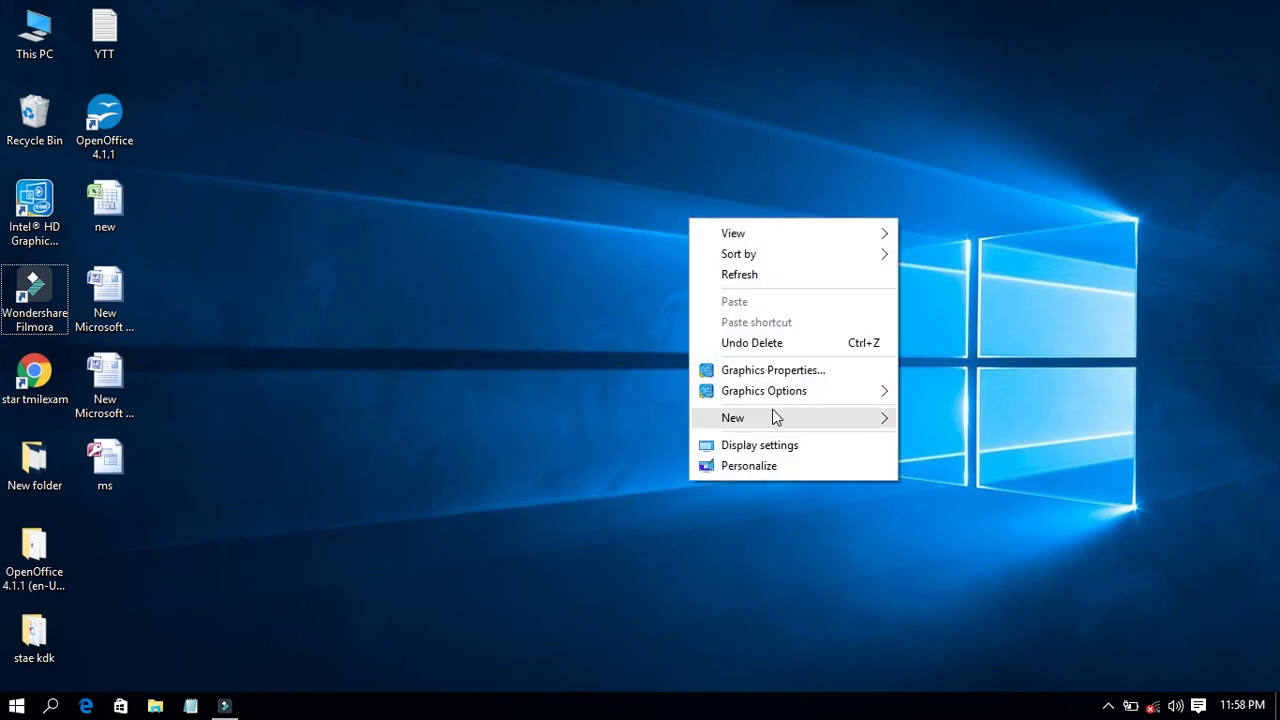
{"action": "mouse_move", "coordinate": [773, 417]}
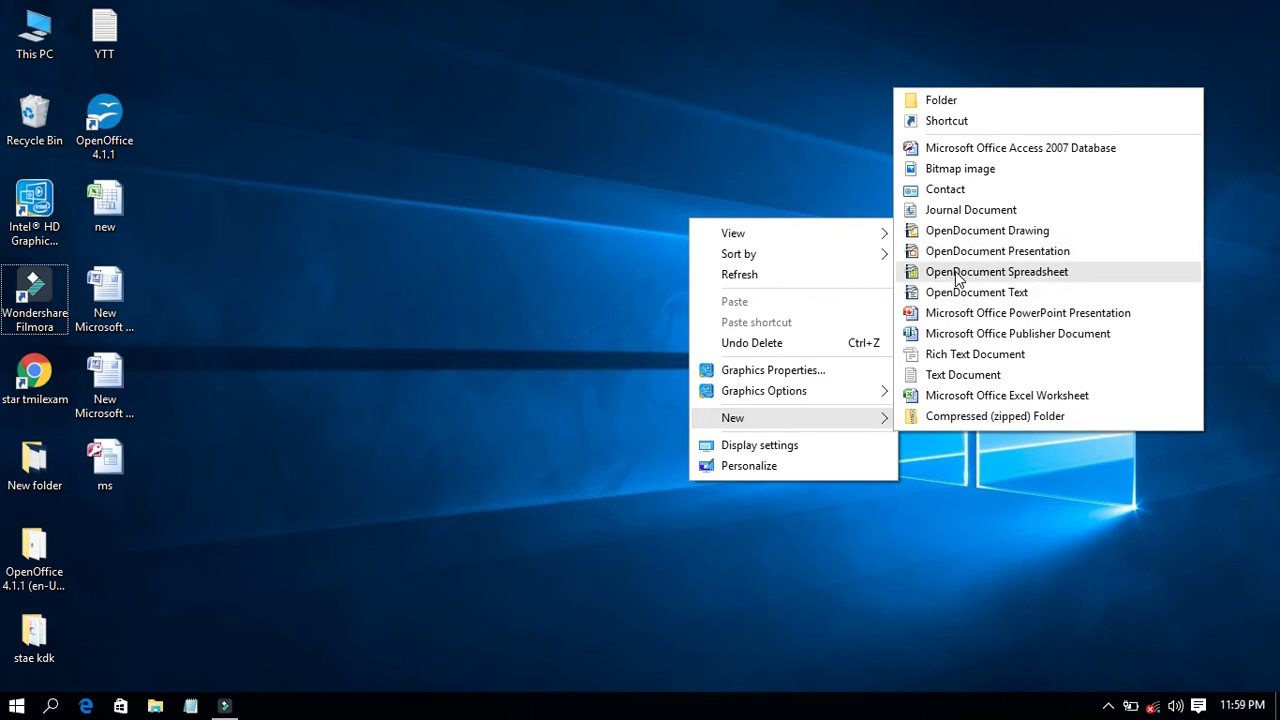
{"action": "left_click", "coordinate": [958, 272]}
{"action": "key", "text": "Return"}
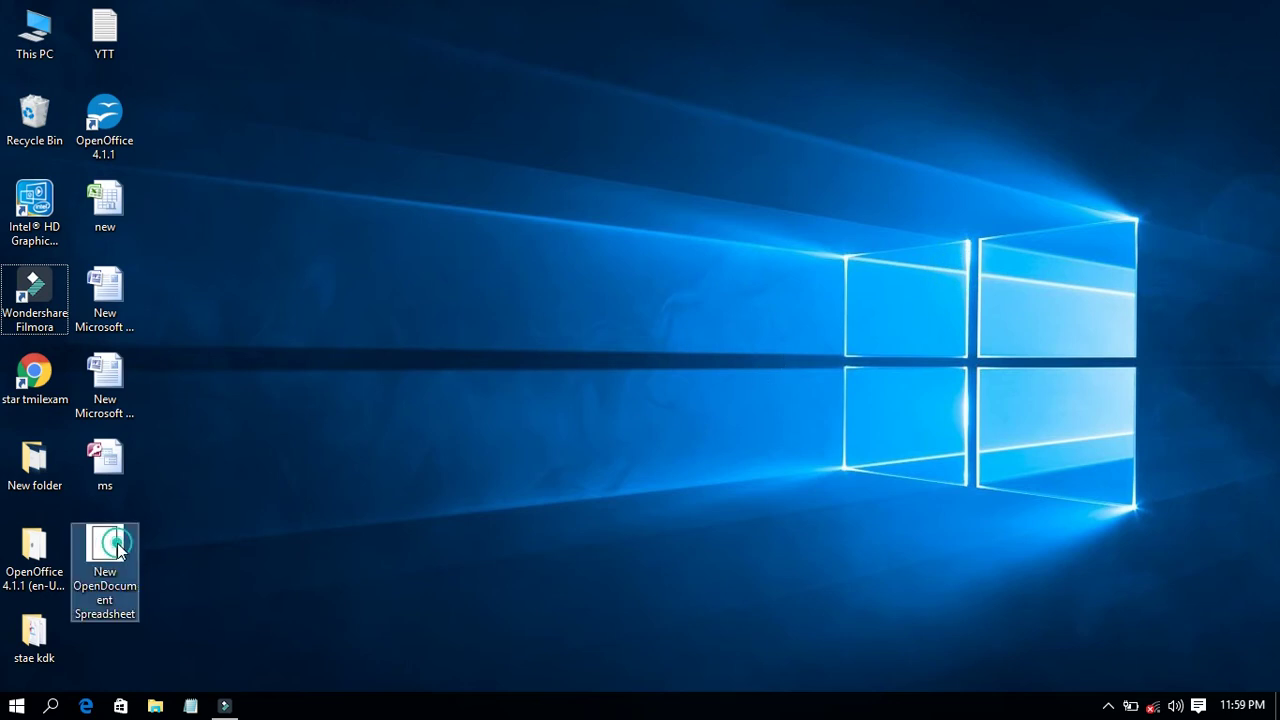
{"action": "double_click", "coordinate": [122, 556]}
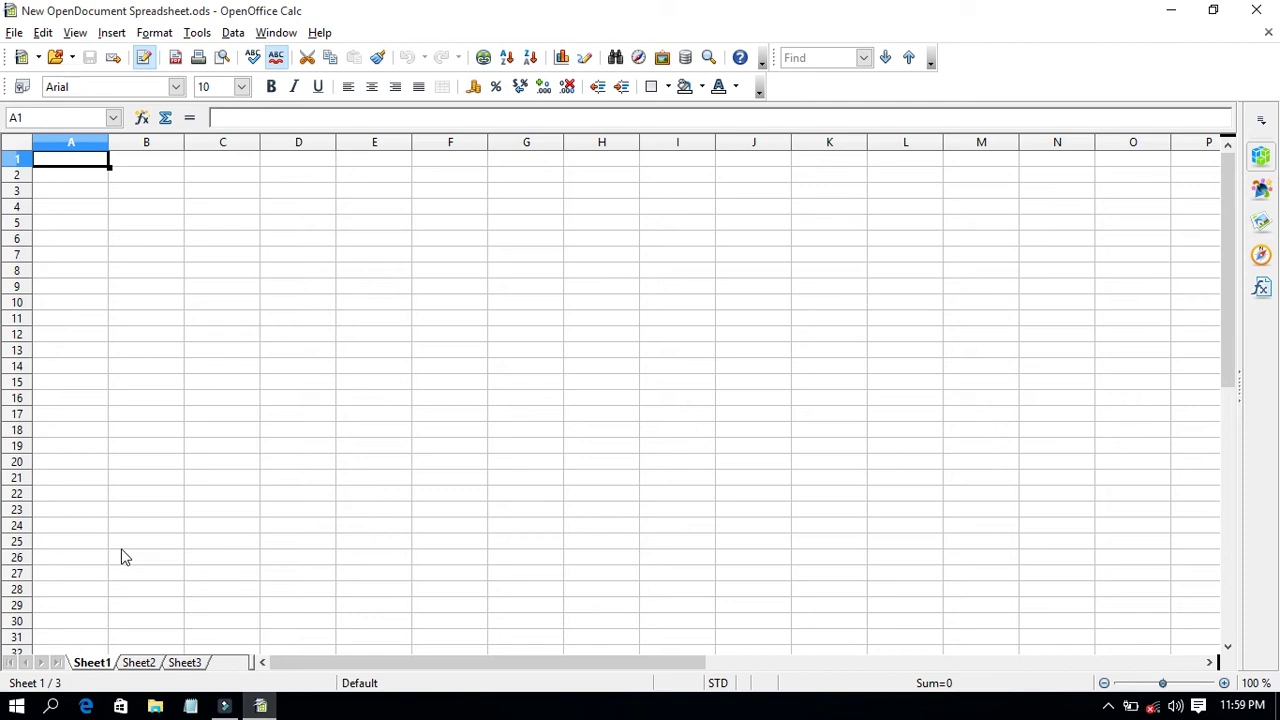
Step: Enter the headers Company, Madurai, vellore, Channai and Combator in cells A1 to E1
{"action": "type", "text": "C"}
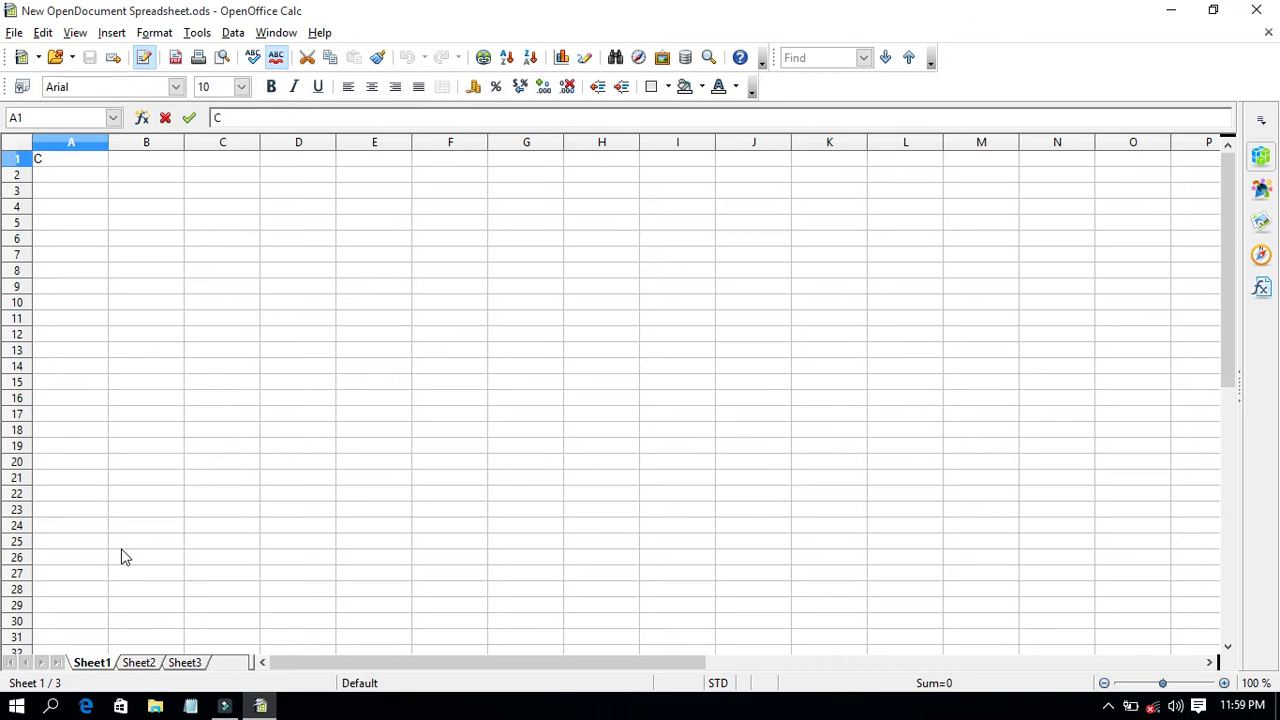
{"action": "type", "text": "ompany"}
{"action": "key", "text": "Tab"}
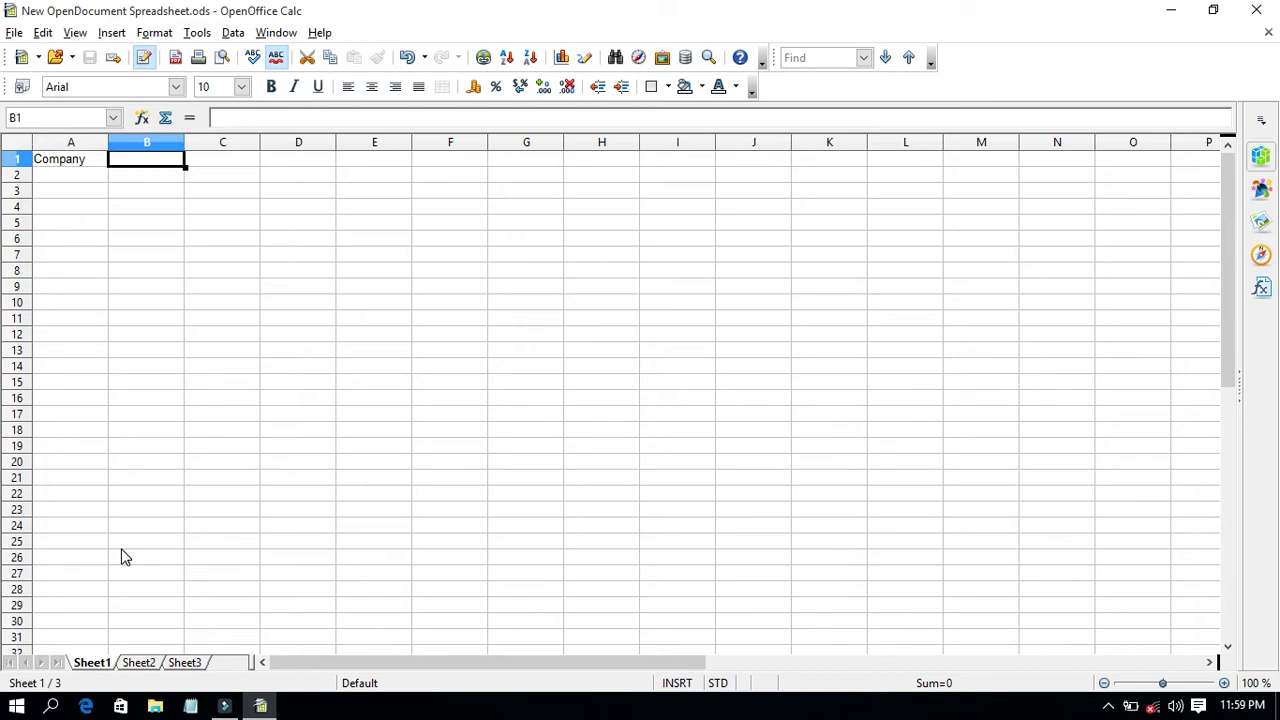
{"action": "type", "text": "Madurai"}
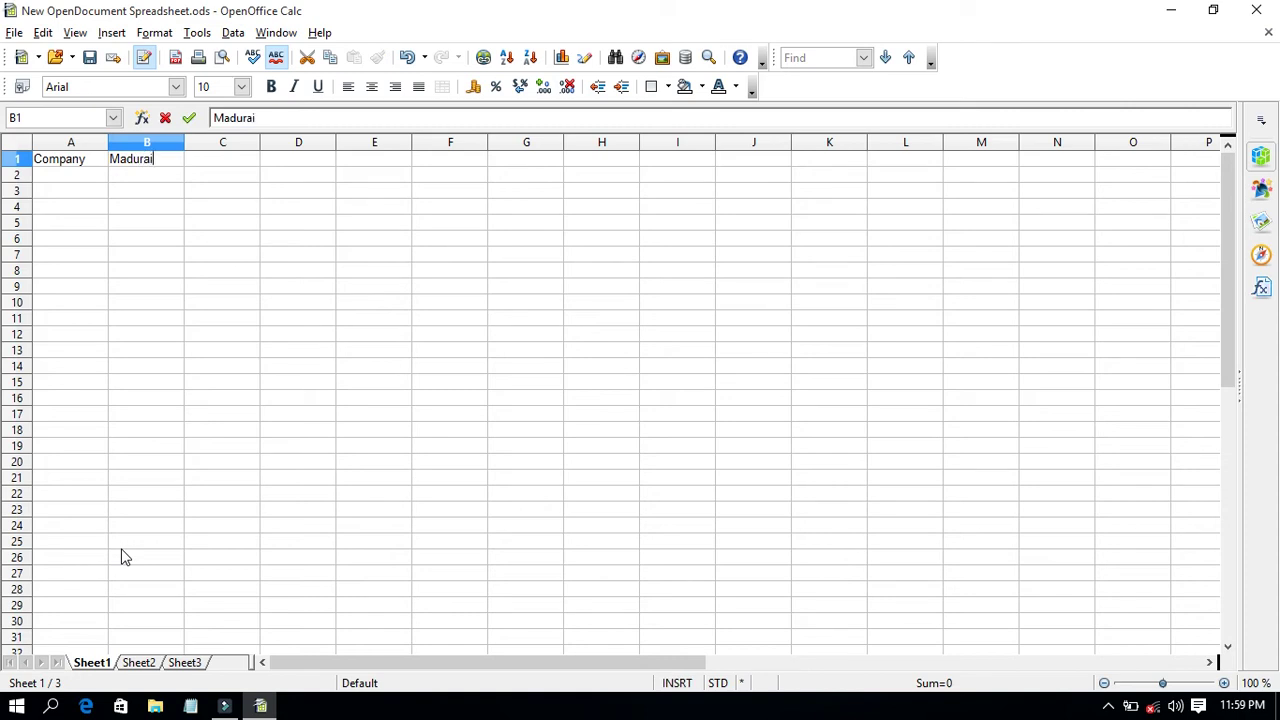
{"action": "key", "text": "Tab"}
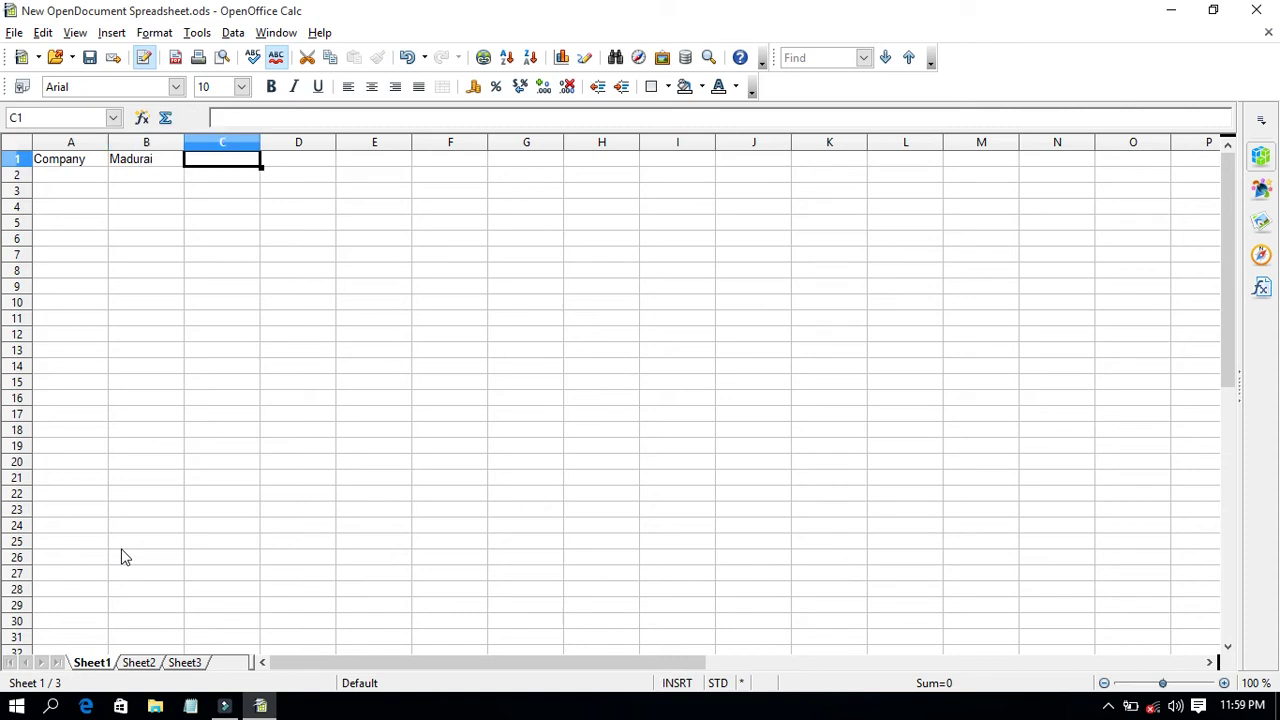
{"action": "type", "text": "vellore"}
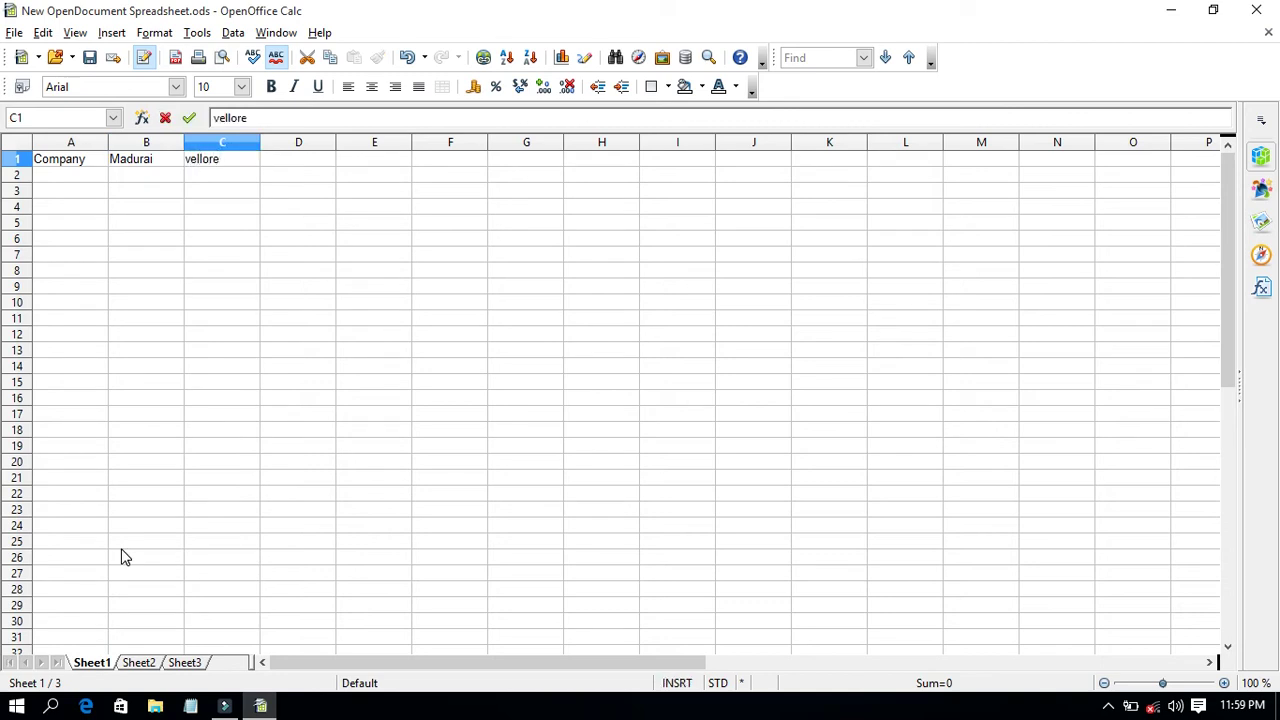
{"action": "key", "text": "Tab"}
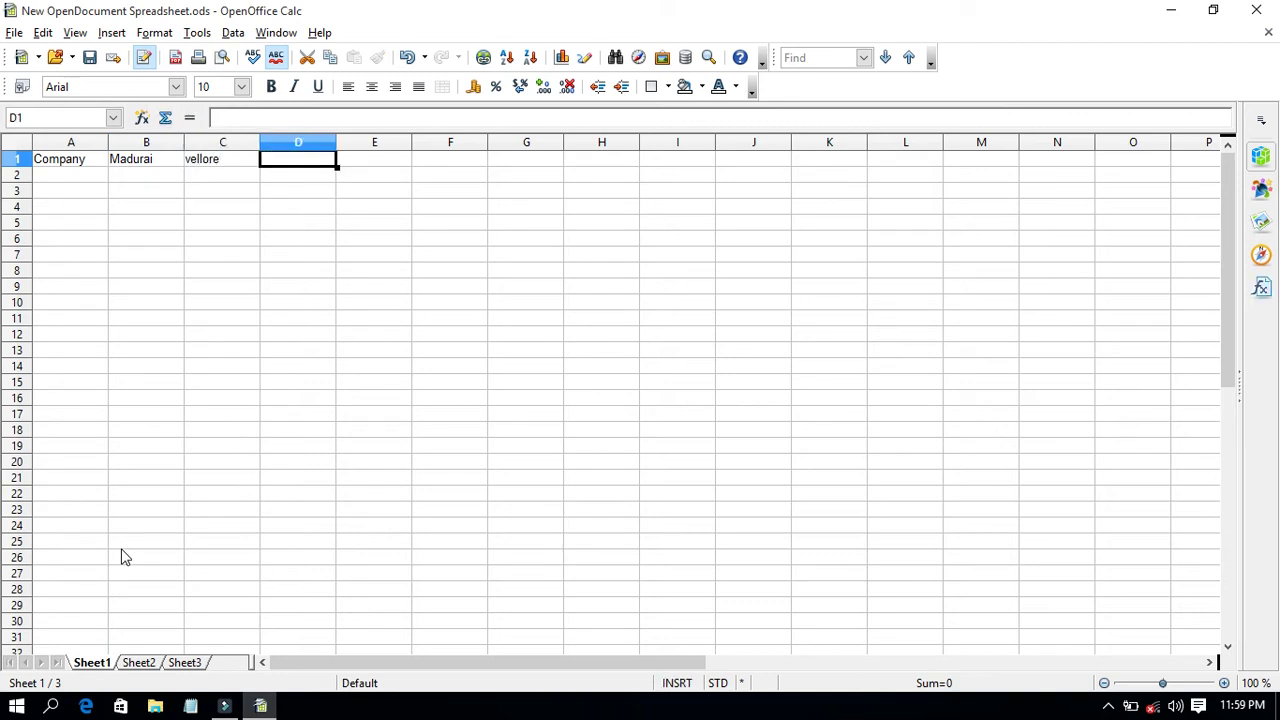
{"action": "type", "text": "Channai"}
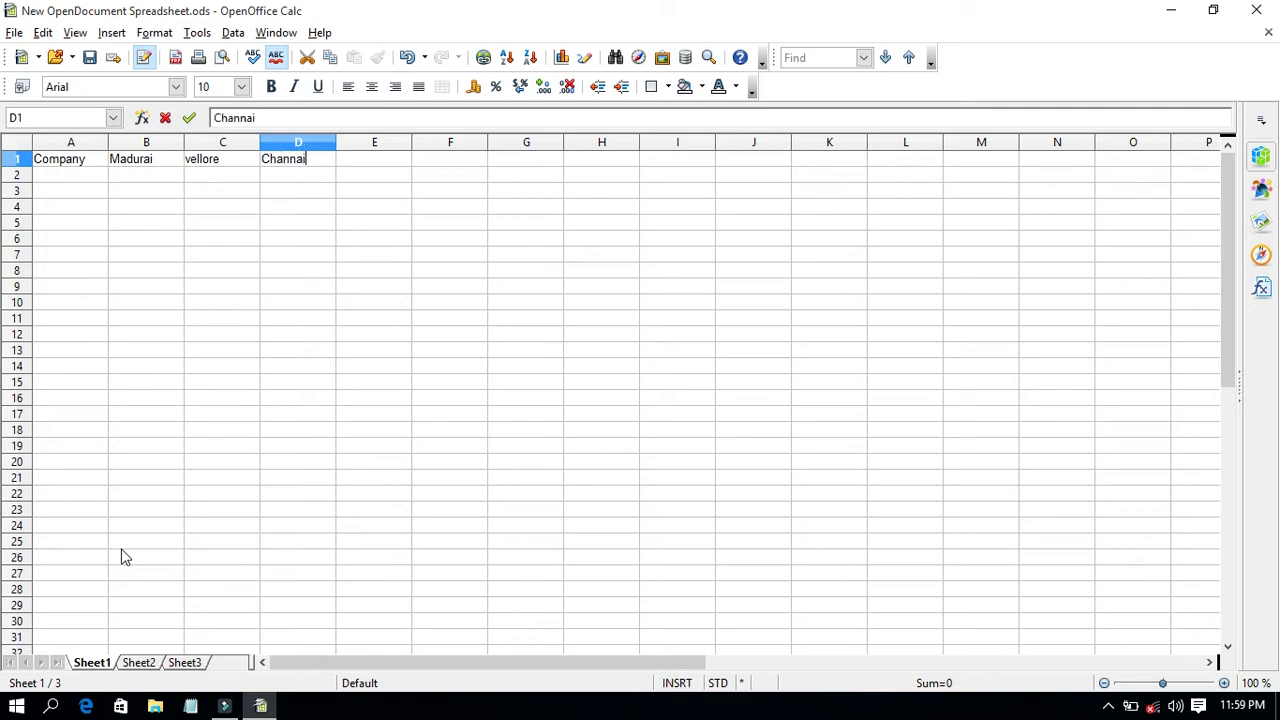
{"action": "key", "text": "Tab"}
{"action": "type", "text": "C"}
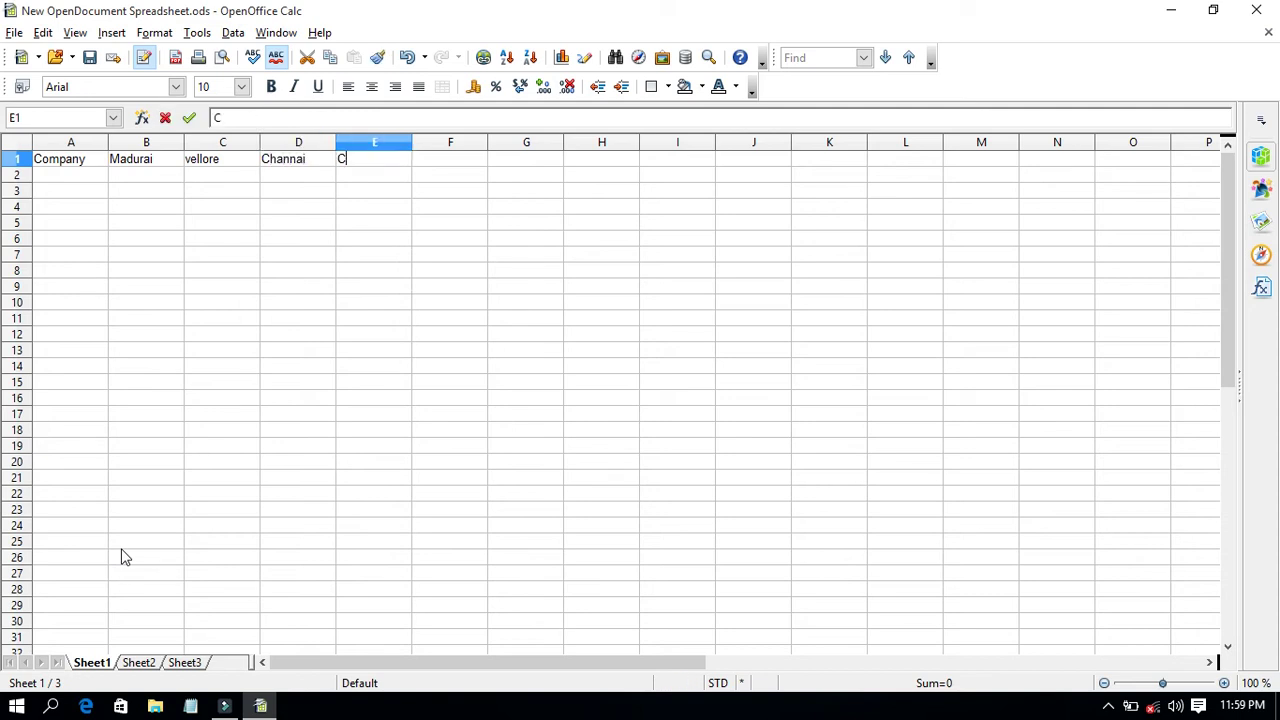
{"action": "type", "text": "omba"}
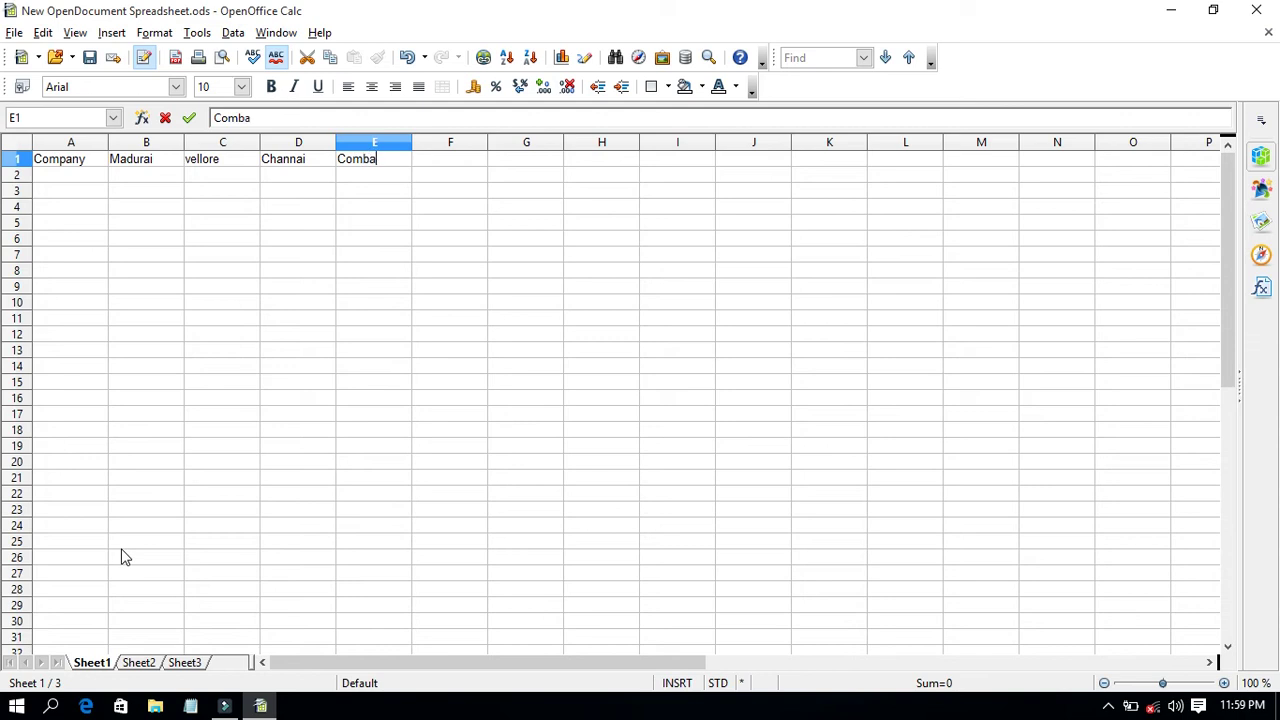
{"action": "type", "text": "tto"}
{"action": "key", "text": "BackSpace"}
{"action": "key", "text": "BackSpace"}
{"action": "type", "text": "or"}
{"action": "key", "text": "Return"}
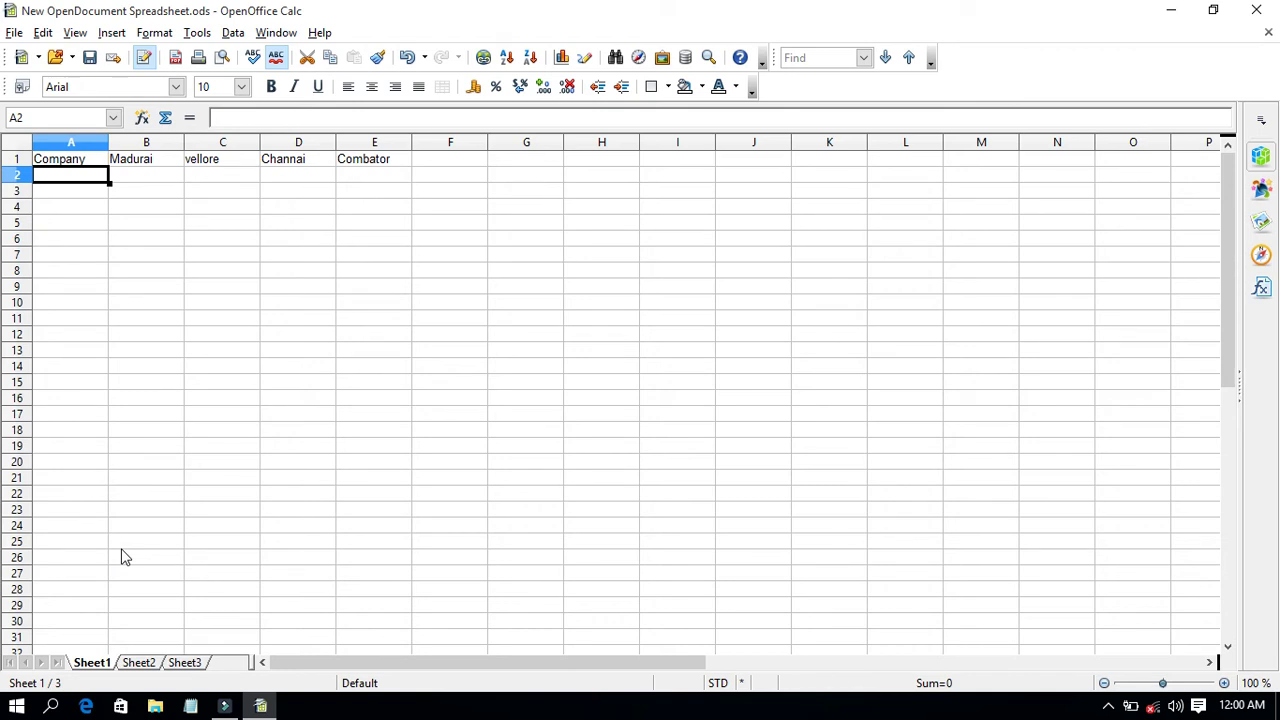
Step: Fill row 2 with the company Krishna & co and the amounts 20000, 30000, 40000 and 80000
{"action": "type", "text": "Kris"}
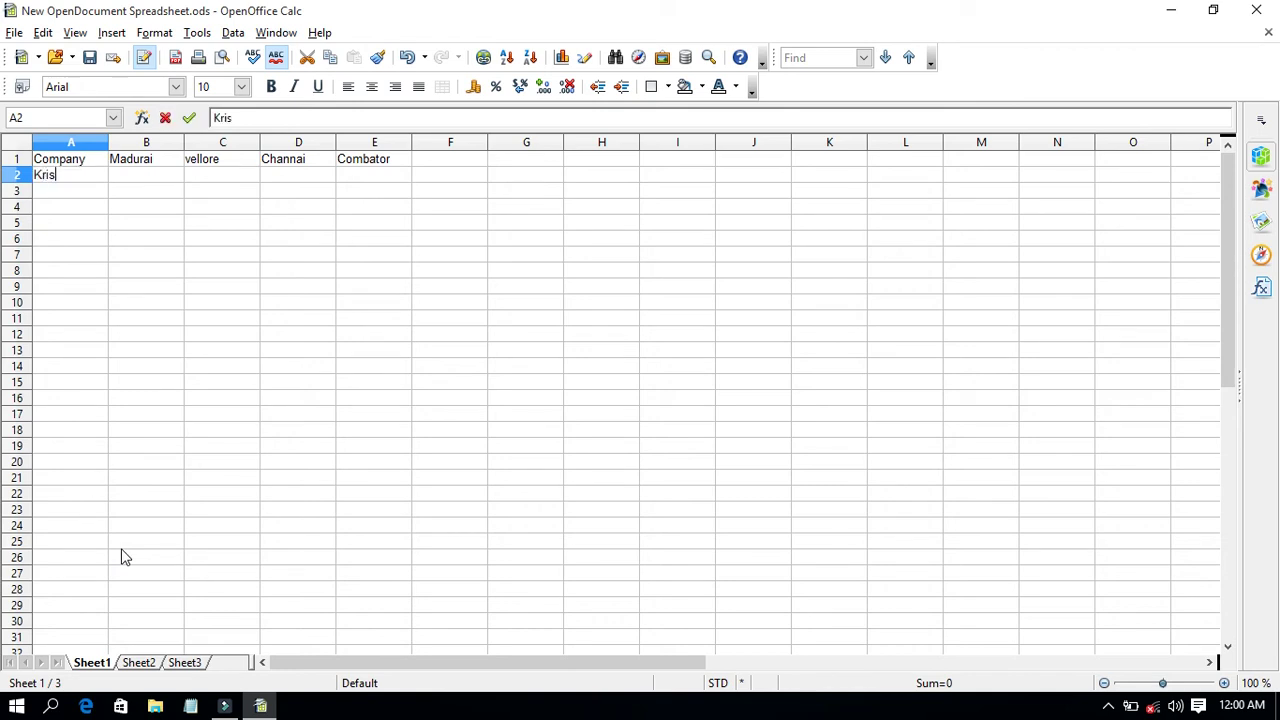
{"action": "type", "text": "hna & co"}
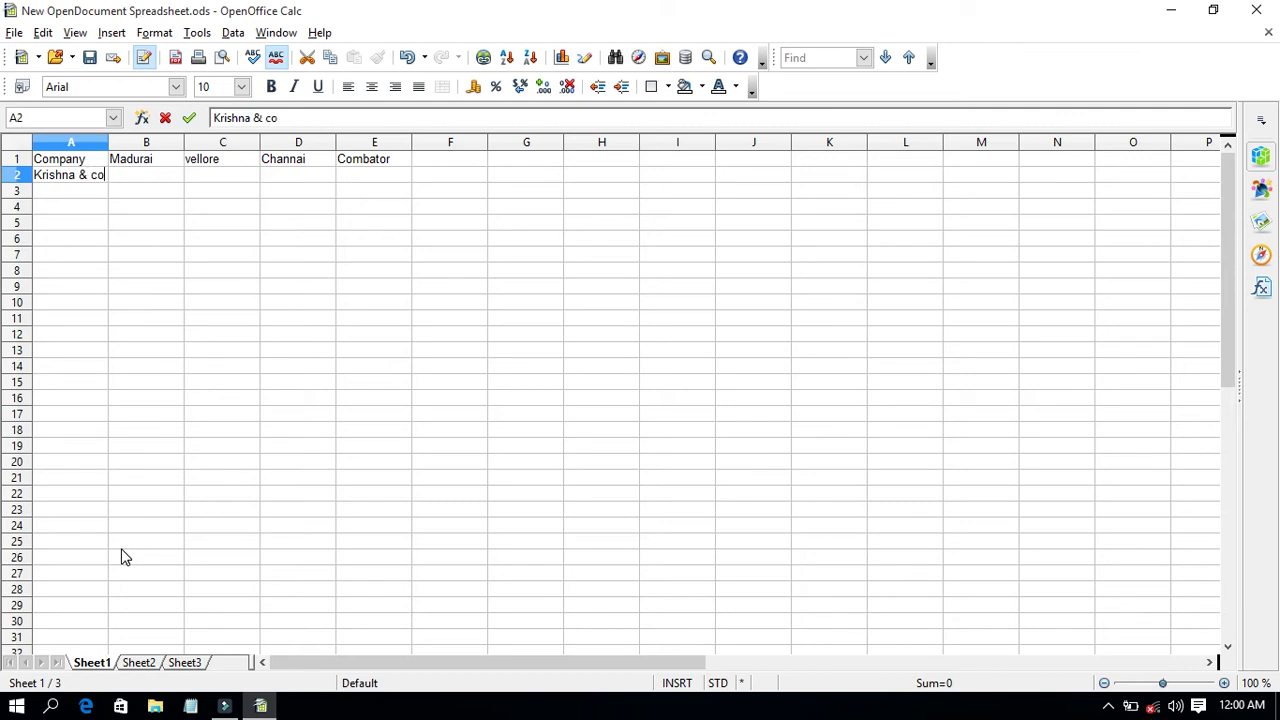
{"action": "key", "text": "Tab"}
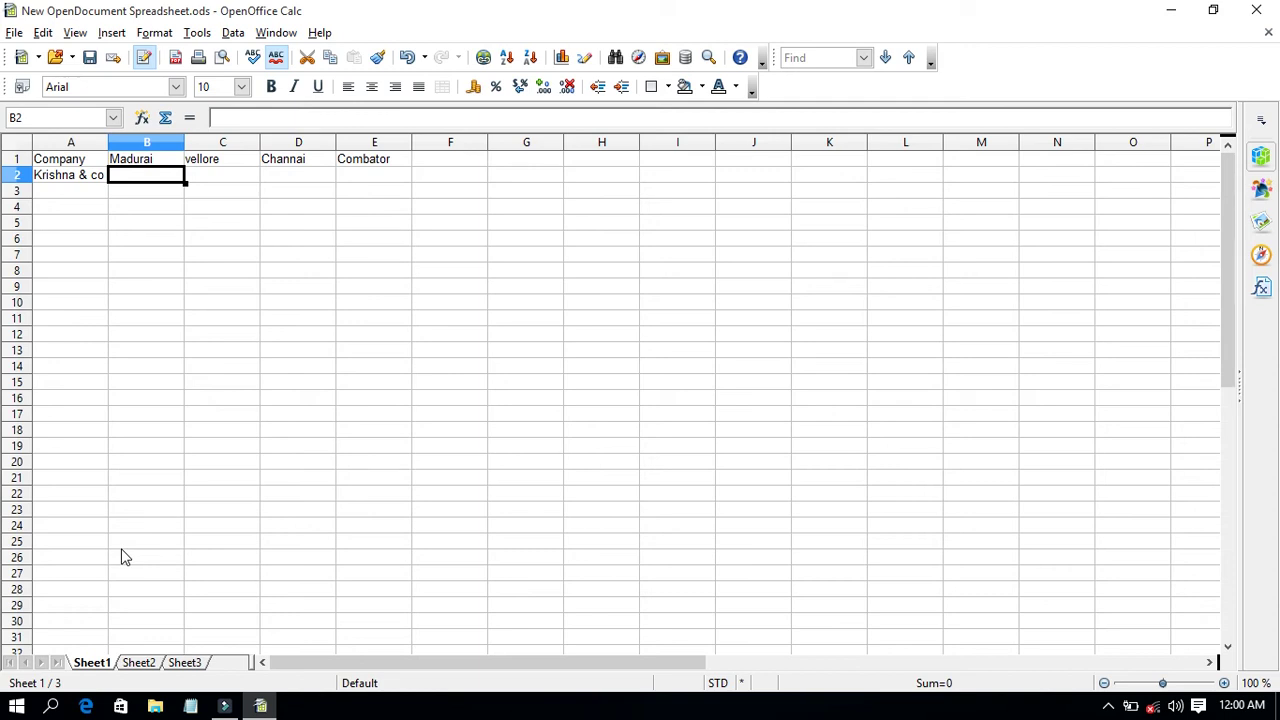
{"action": "type", "text": "200"}
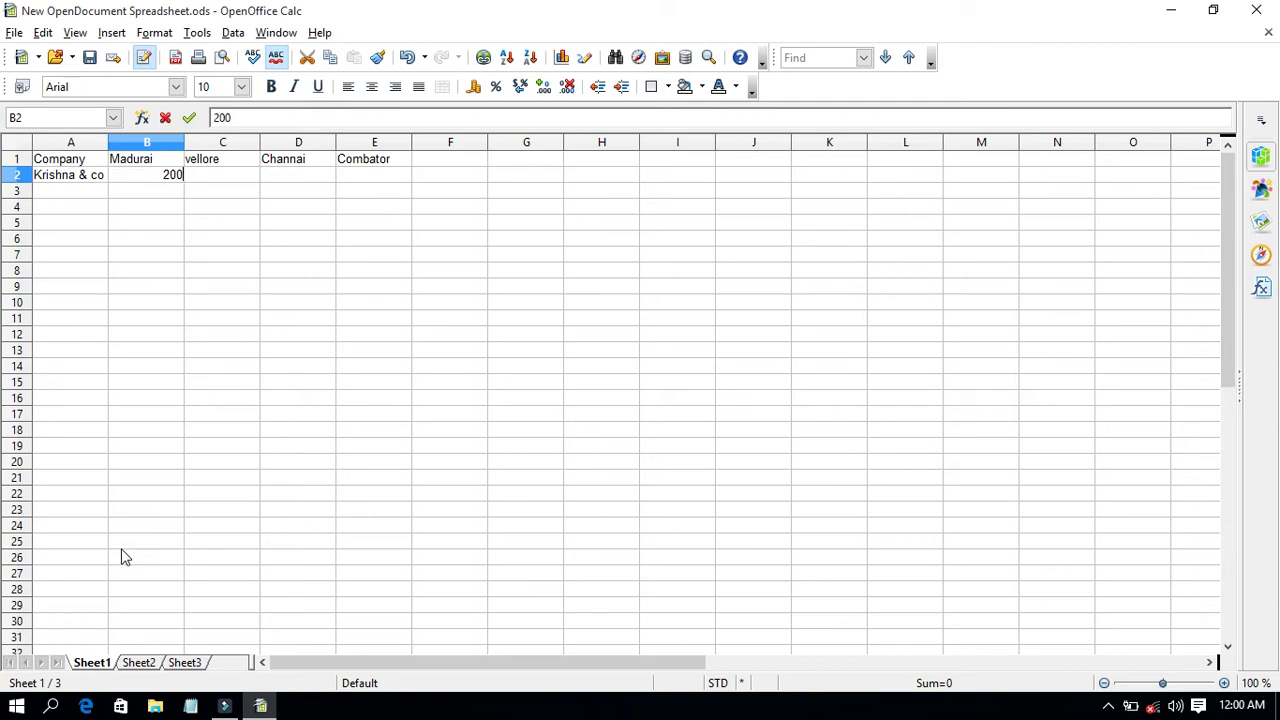
{"action": "type", "text": "00"}
{"action": "key", "text": "Tab"}
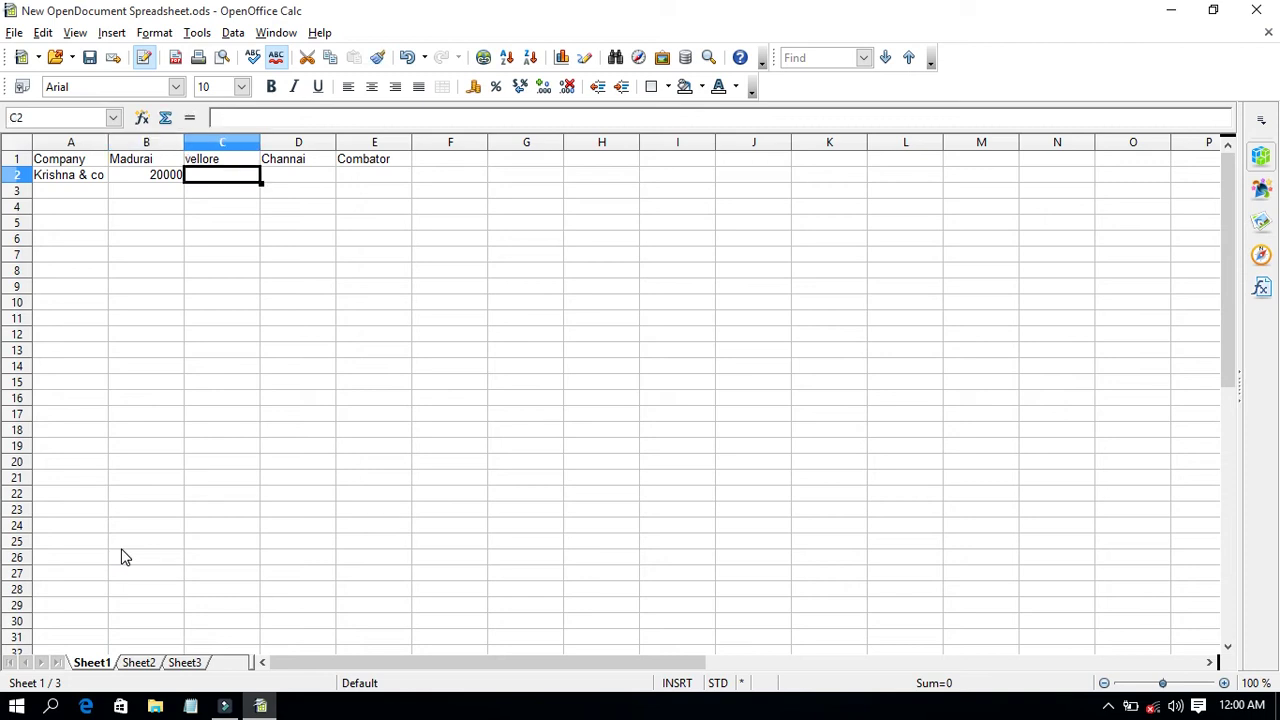
{"action": "type", "text": "3"}
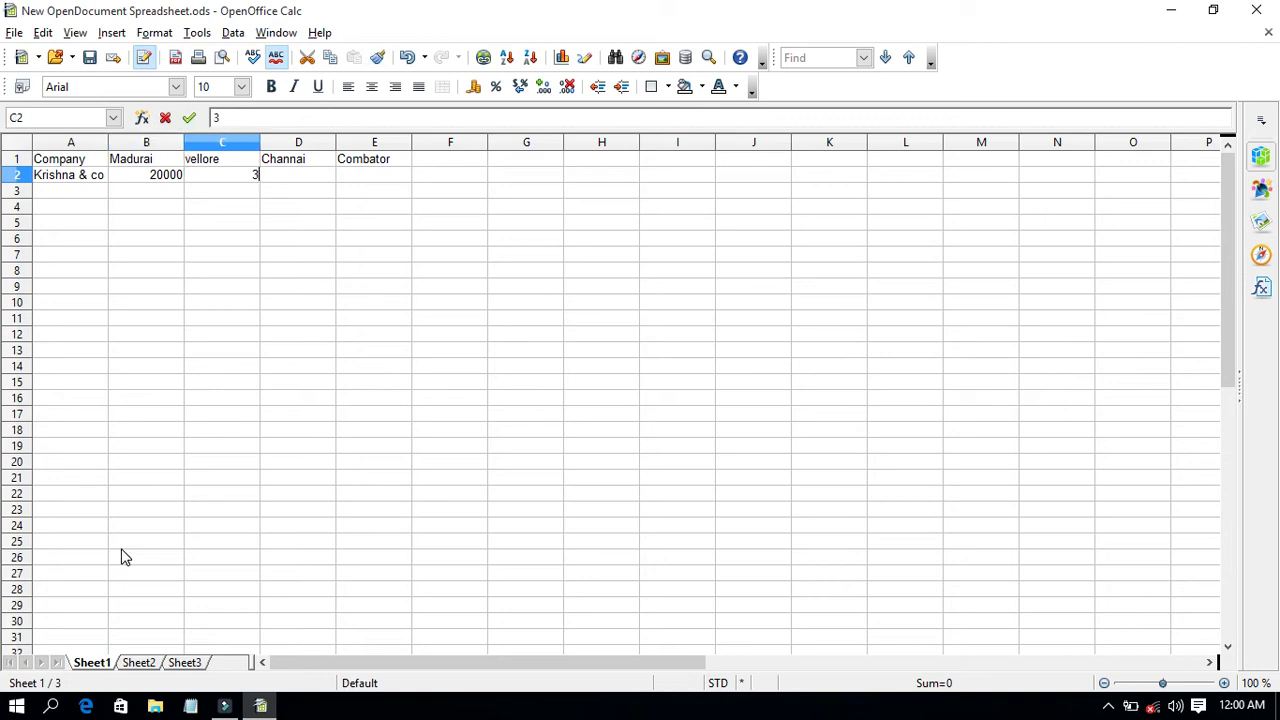
{"action": "type", "text": "0000"}
{"action": "key", "text": "Tab"}
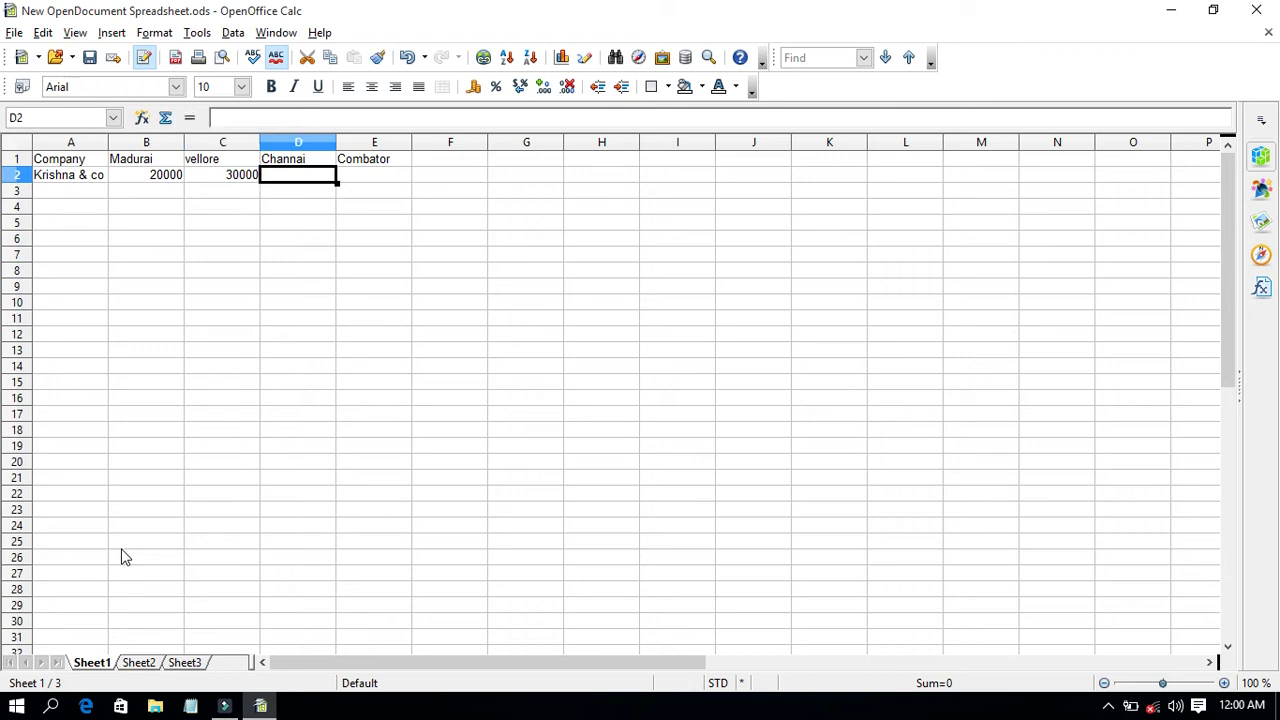
{"action": "type", "text": "4000"}
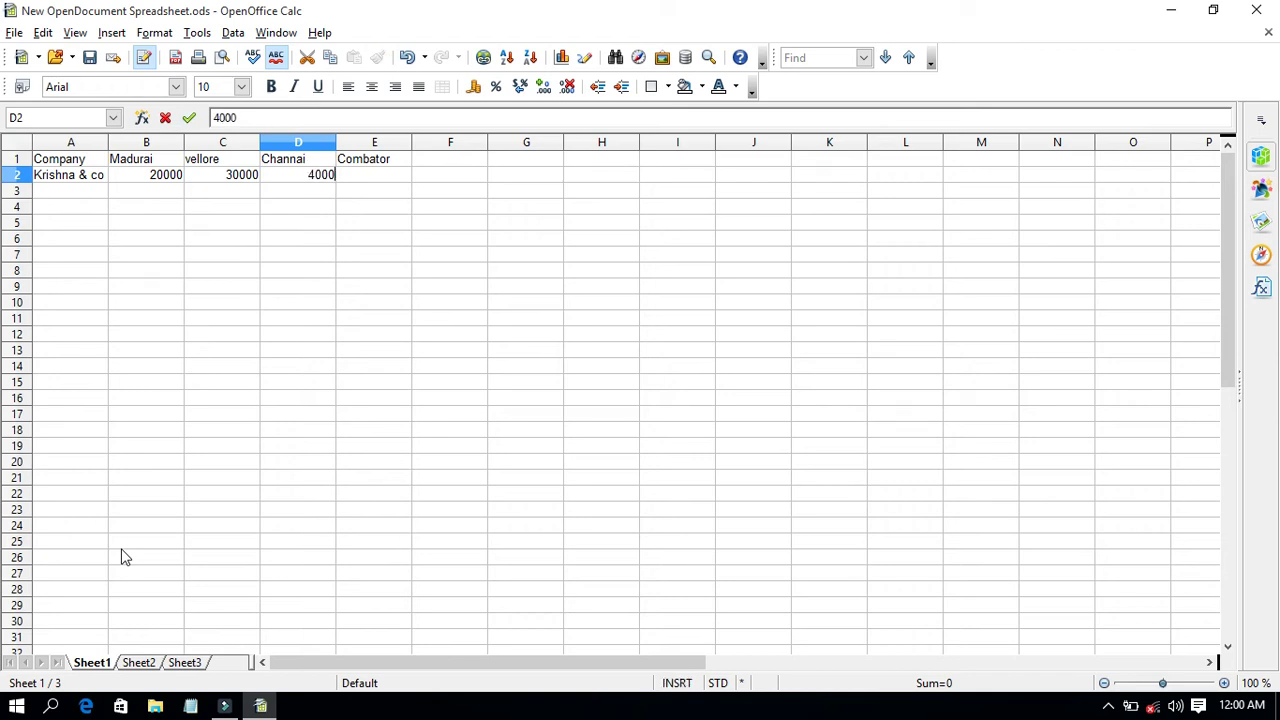
{"action": "type", "text": "0"}
{"action": "key", "text": "Tab"}
{"action": "type", "text": "80000"}
{"action": "key", "text": "Return"}
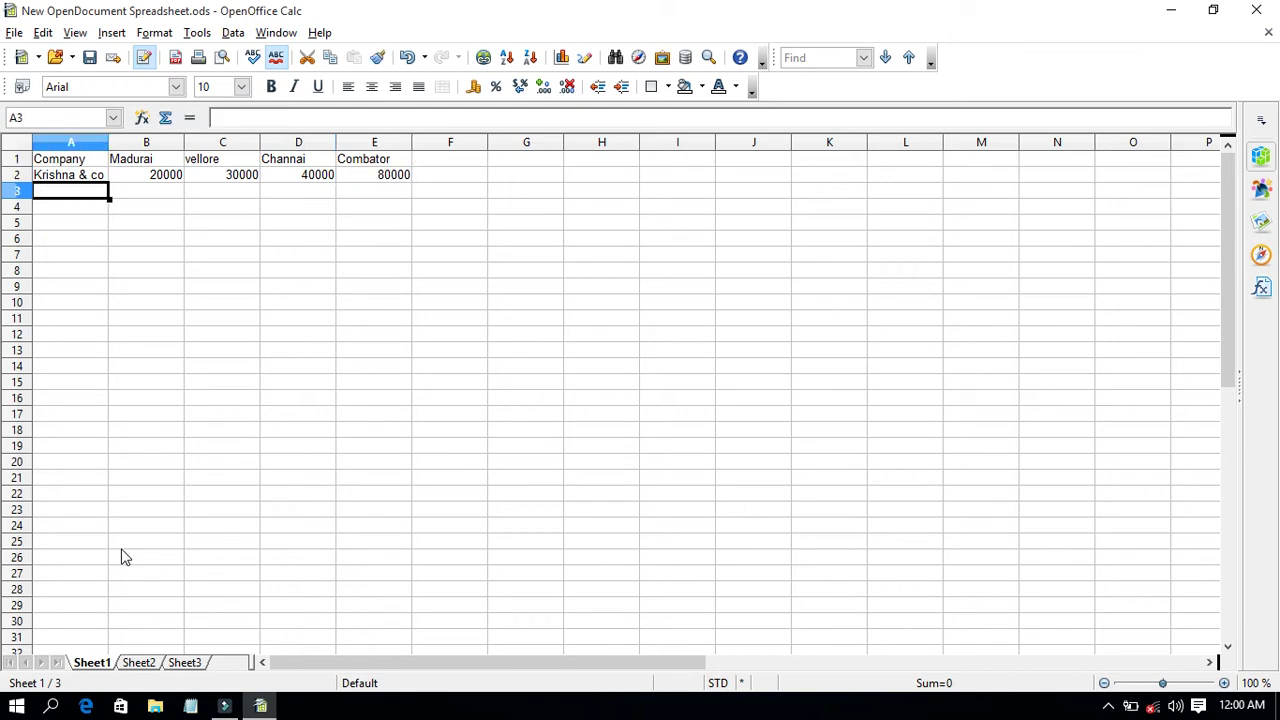
Step: Fill row 3 with the company Green & Co and the amounts 35000, 67000, 85000 and 90000
{"action": "type", "text": "Green "}
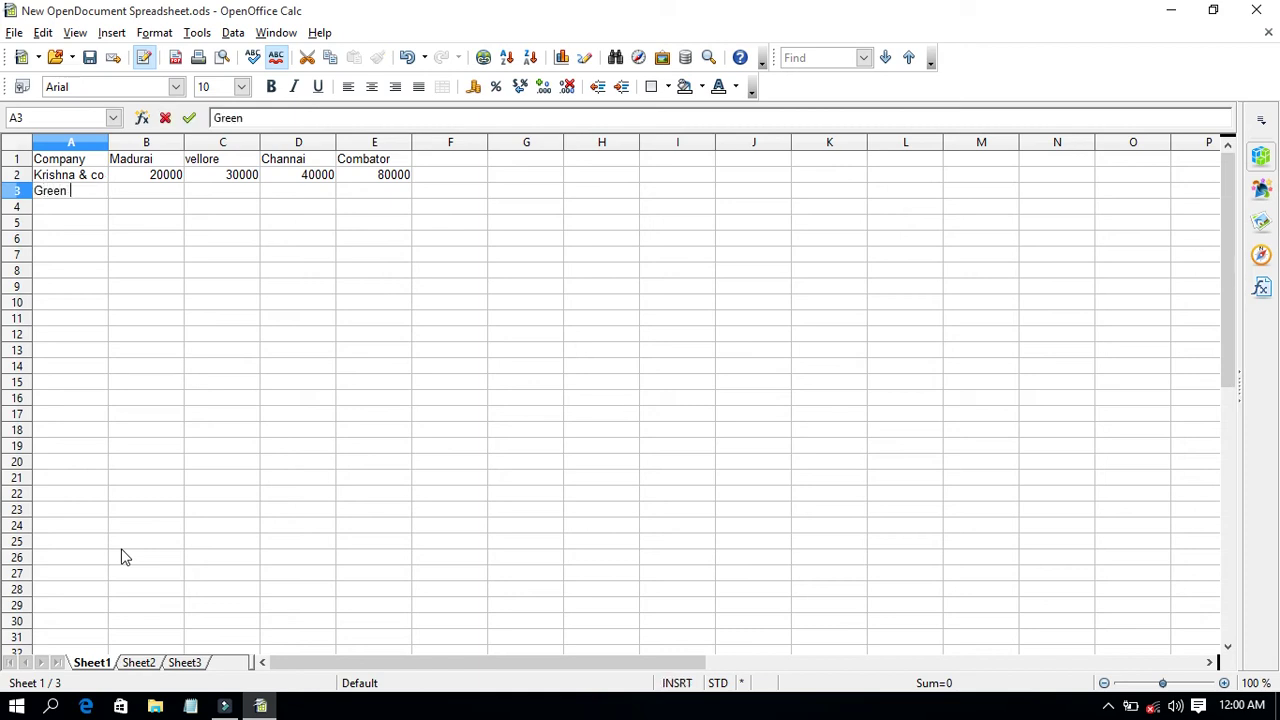
{"action": "type", "text": "& Co"}
{"action": "key", "text": "Tab"}
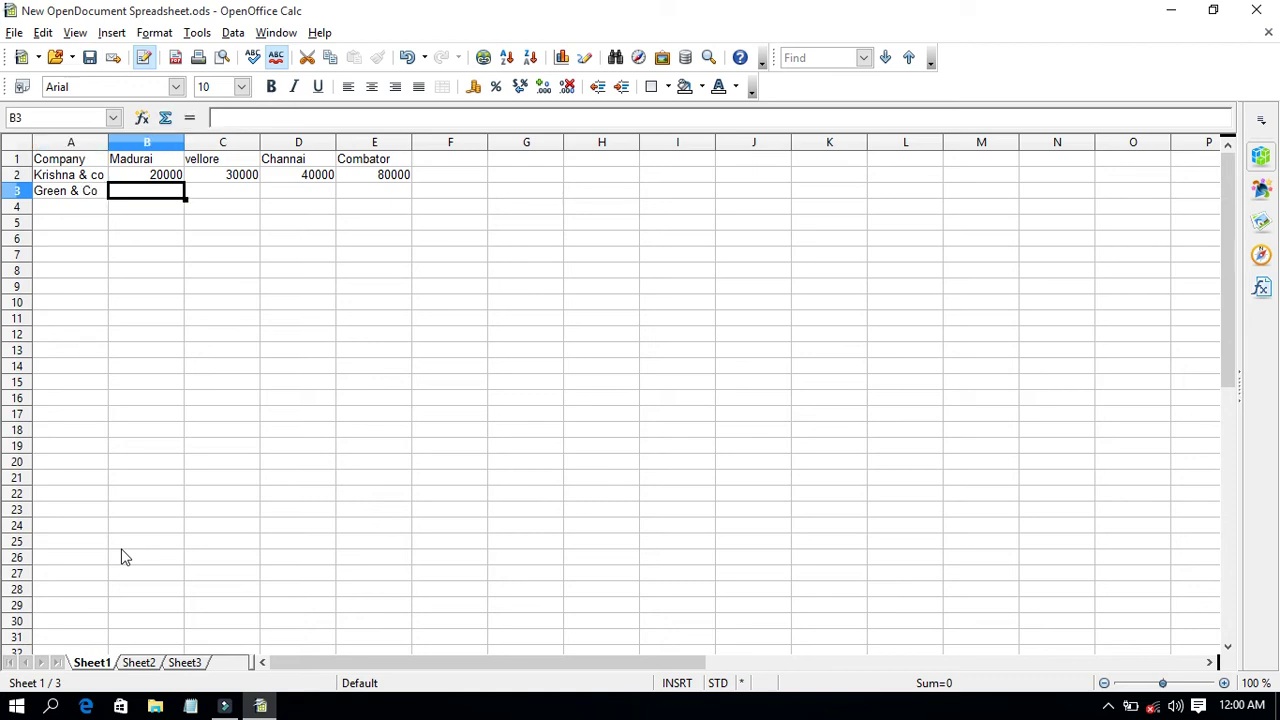
{"action": "type", "text": "35000"}
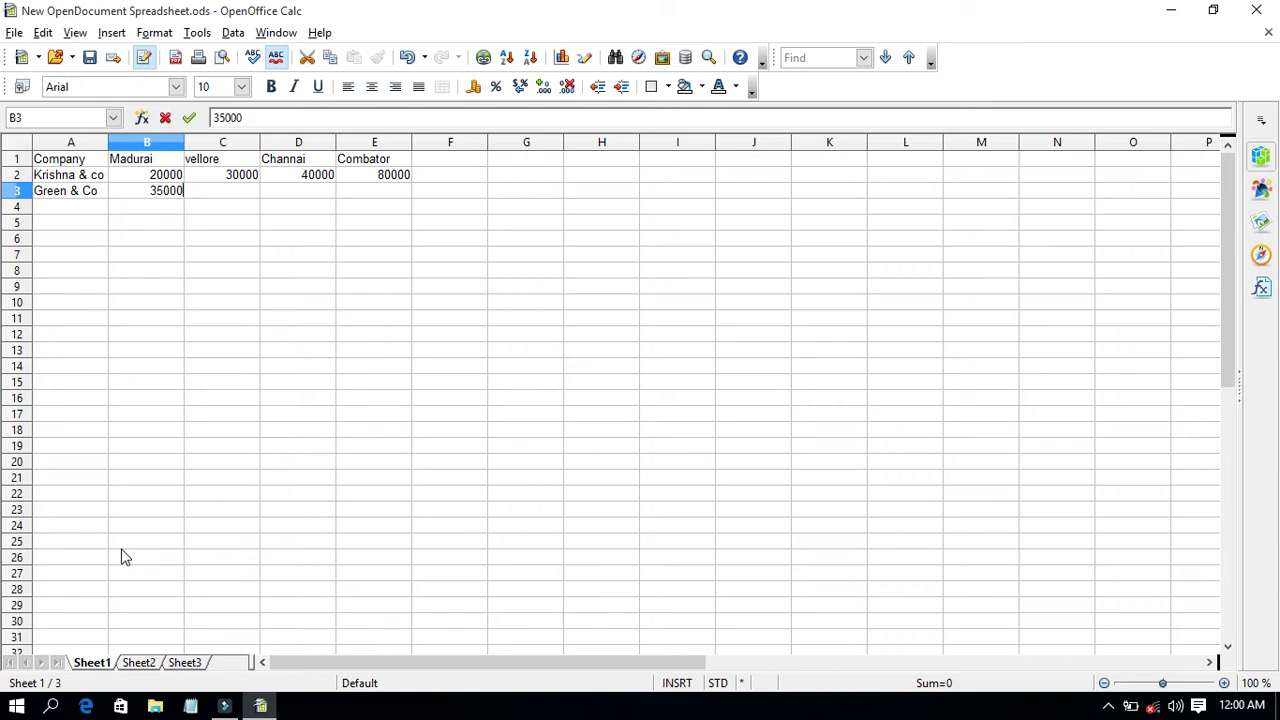
{"action": "key", "text": "Tab"}
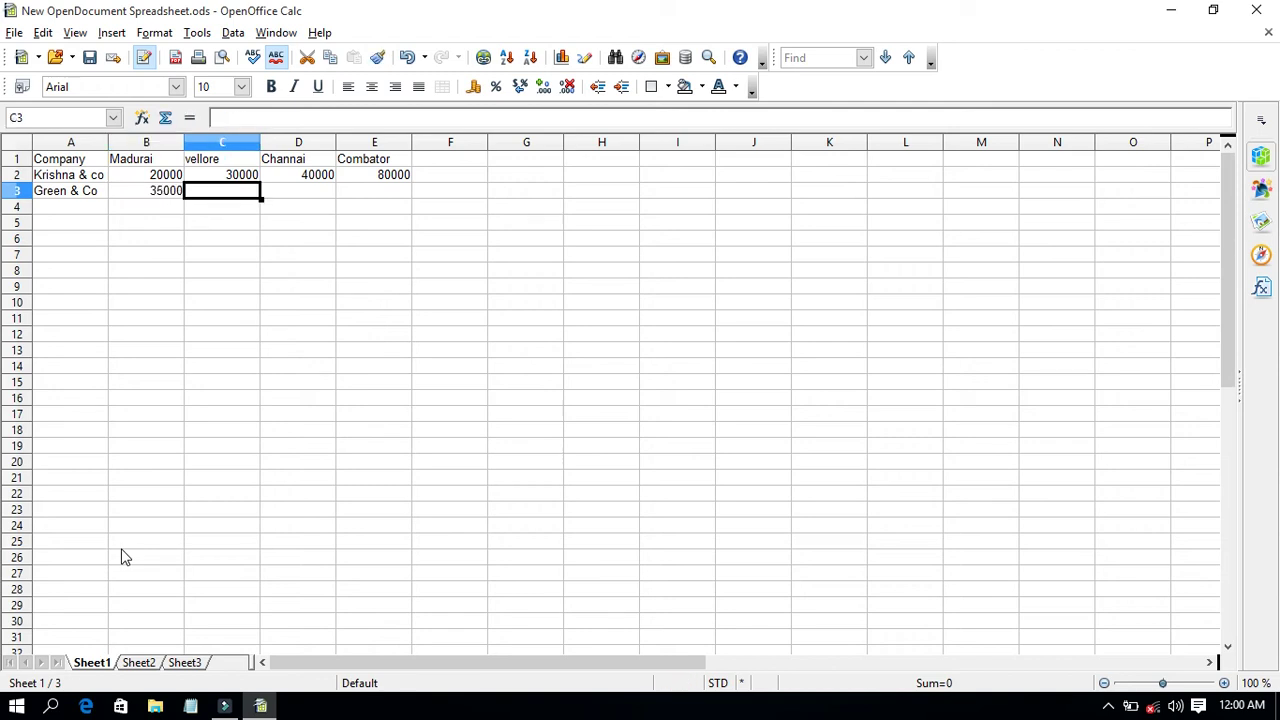
{"action": "type", "text": "67000"}
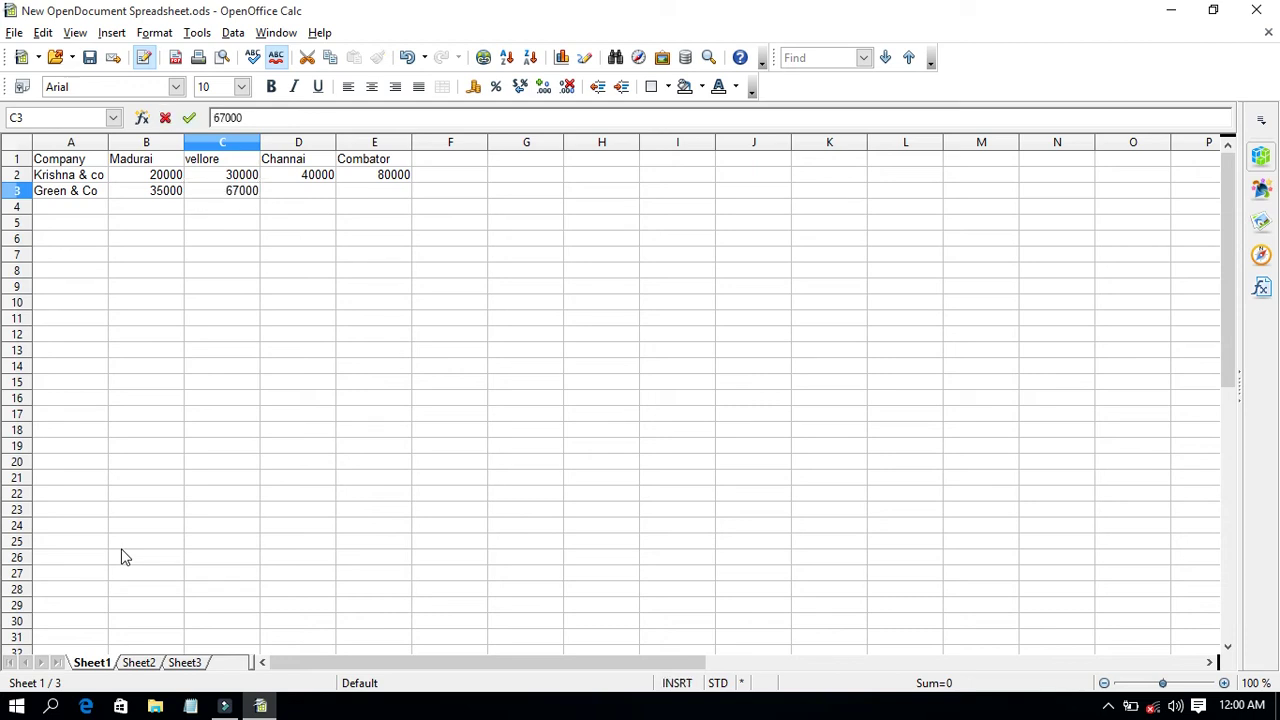
{"action": "key", "text": "Tab"}
{"action": "type", "text": "85000"}
{"action": "key", "text": "Tab"}
{"action": "type", "text": "9"}
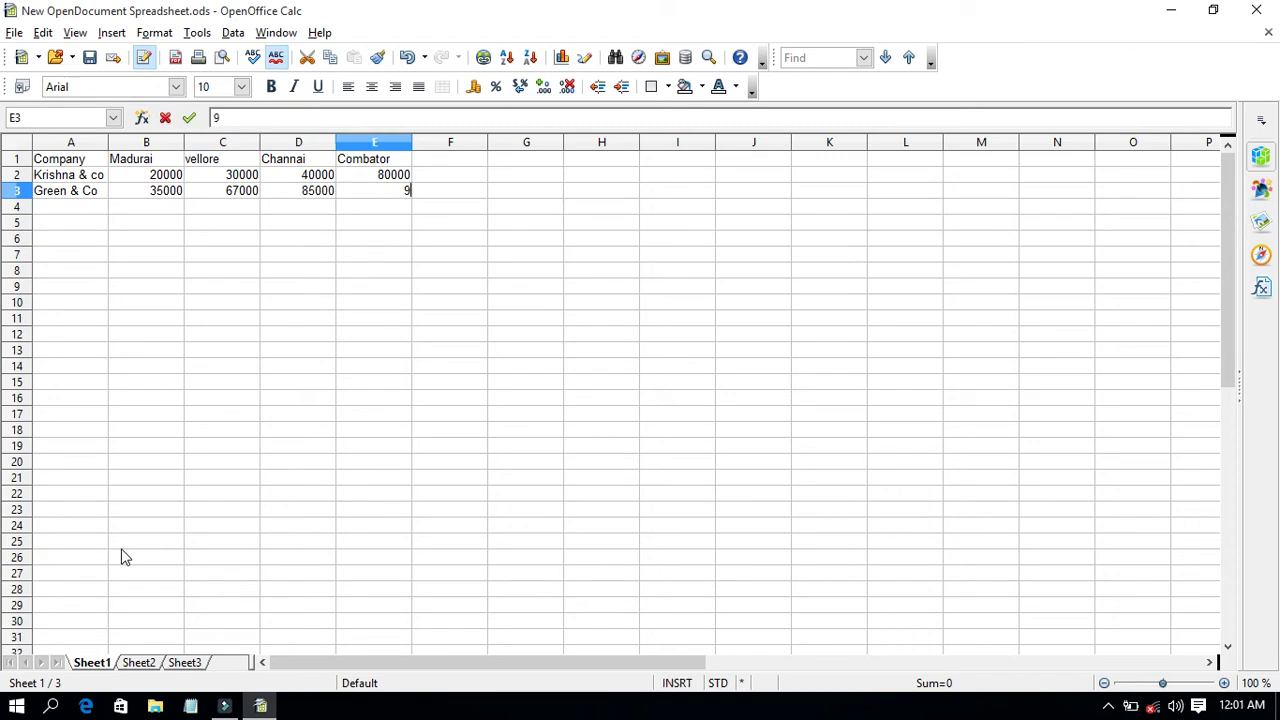
{"action": "type", "text": "0000"}
{"action": "key", "text": "Return"}
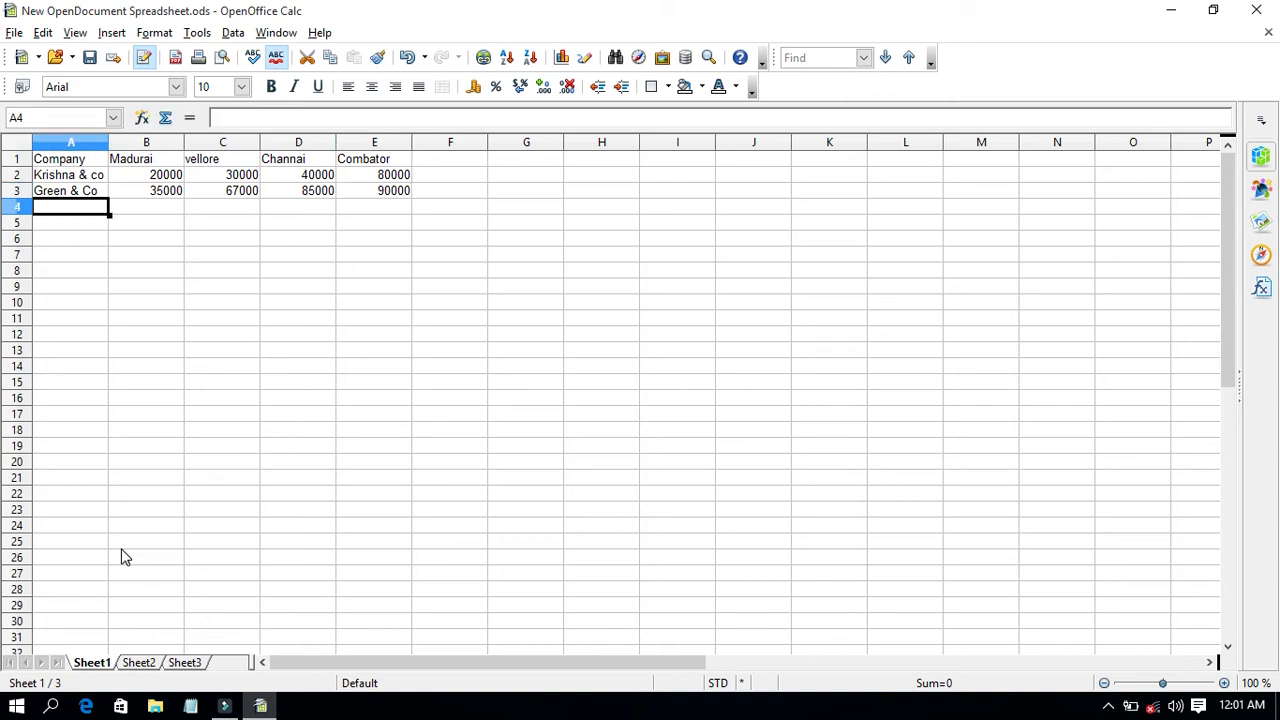
Step: Fill row 4 with the company Msk & Co and the amounts 45000, 55000, 80000 and 35000
{"action": "type", "text": "MS"}
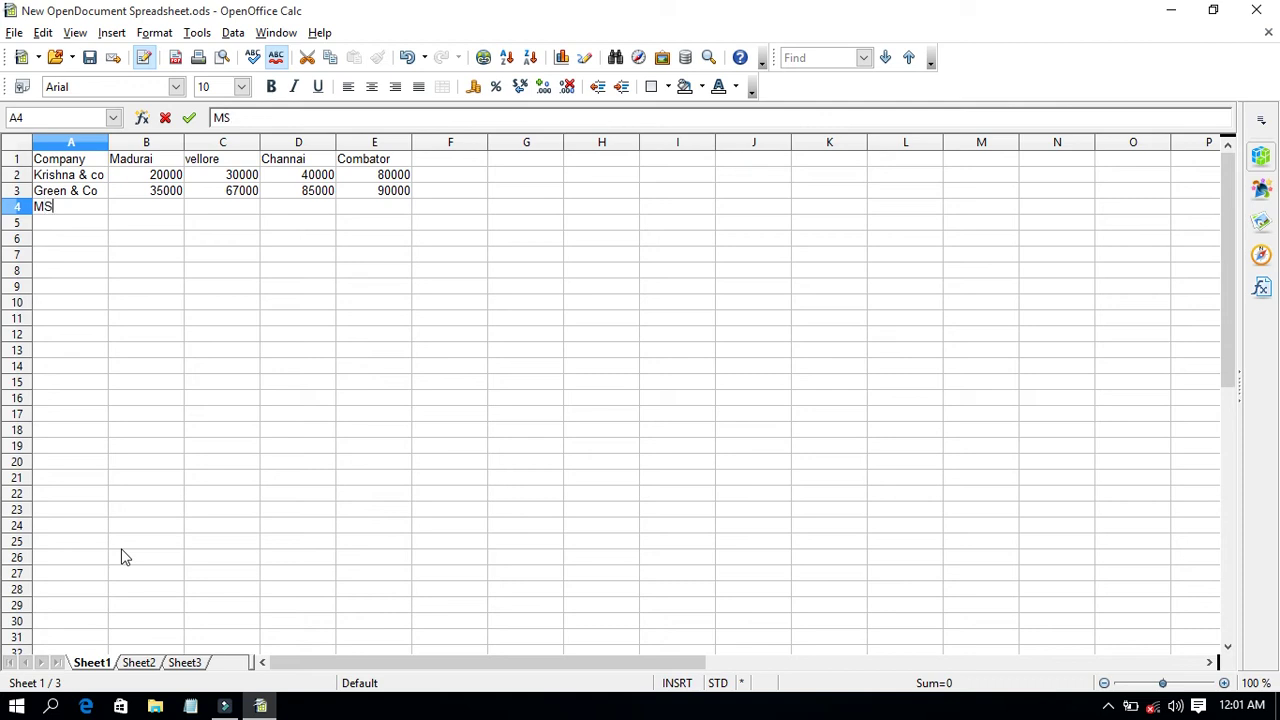
{"action": "type", "text": "k &"}
{"action": "key", "text": "Tab"}
{"action": "type", "text": "45000"}
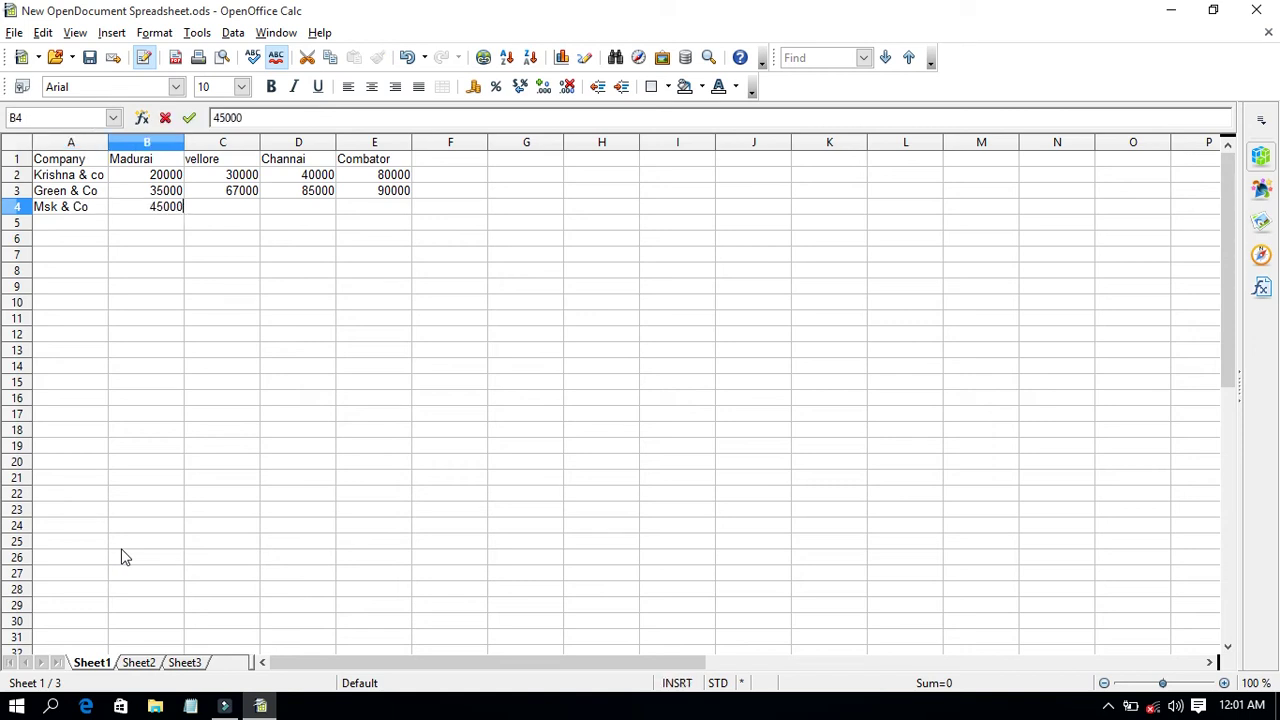
{"action": "key", "text": "Tab"}
{"action": "type", "text": "55000"}
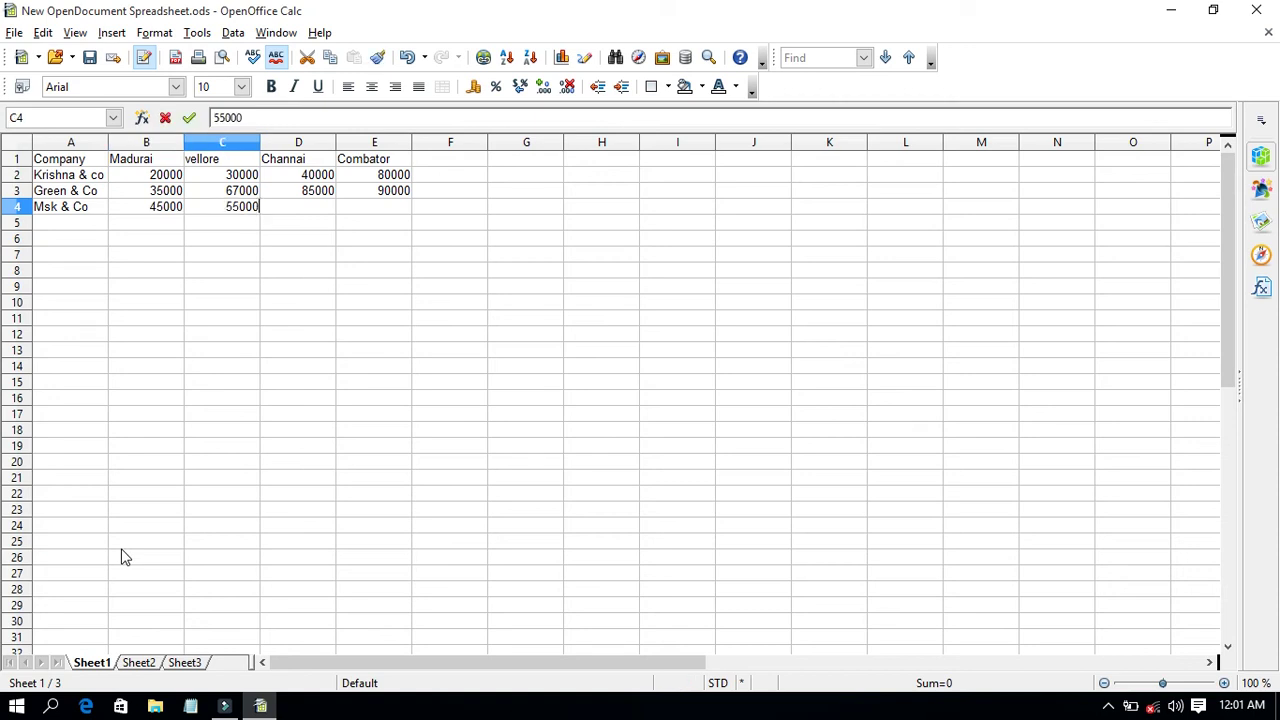
{"action": "key", "text": "Tab"}
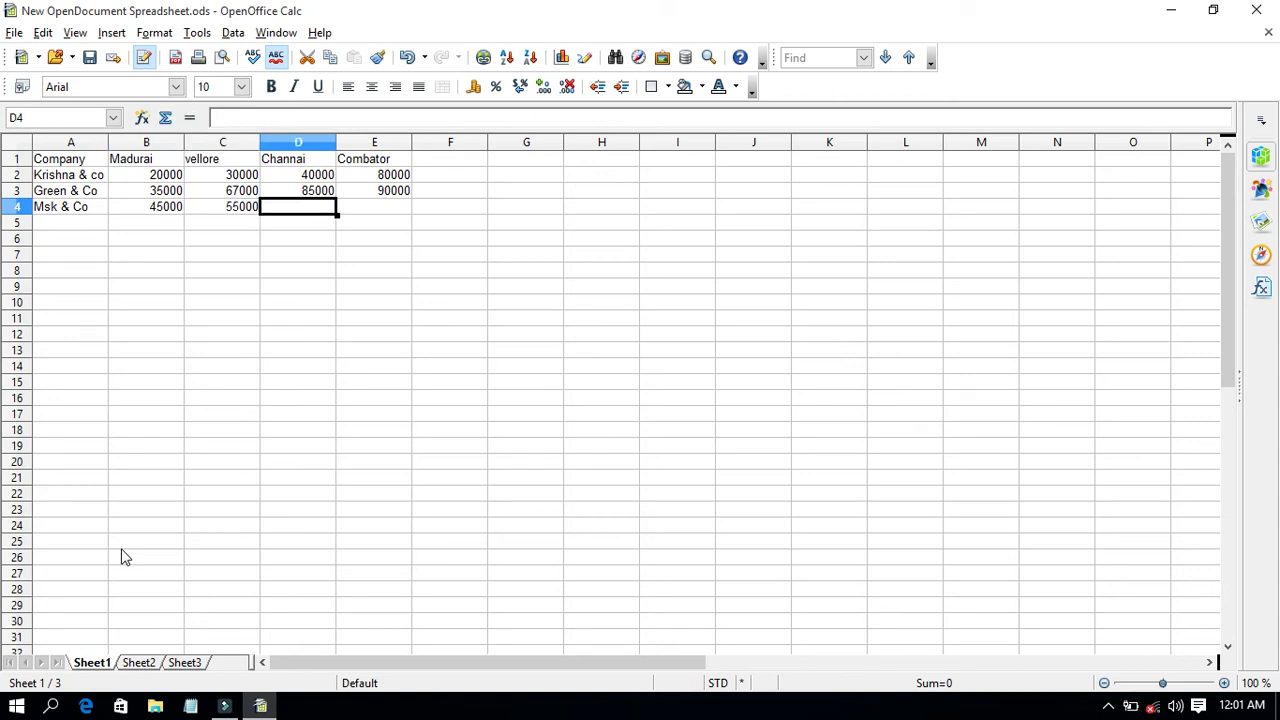
{"action": "type", "text": "8000"}
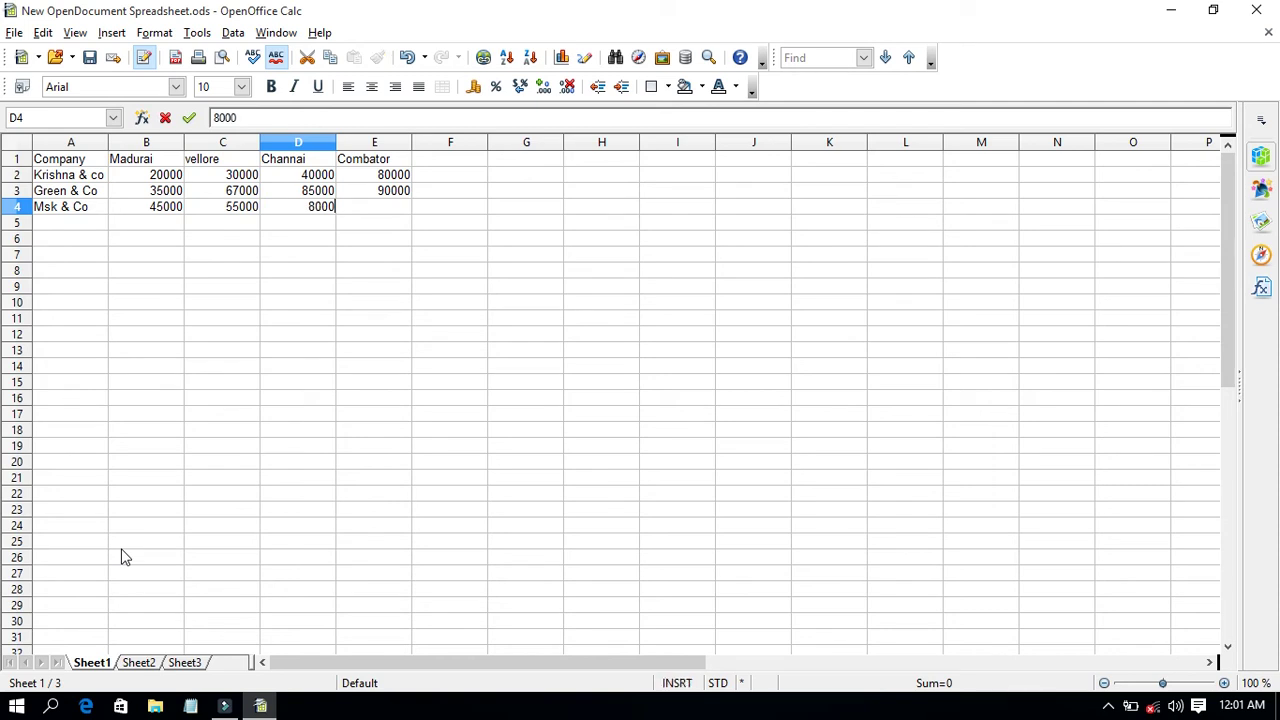
{"action": "type", "text": "0"}
{"action": "key", "text": "Tab"}
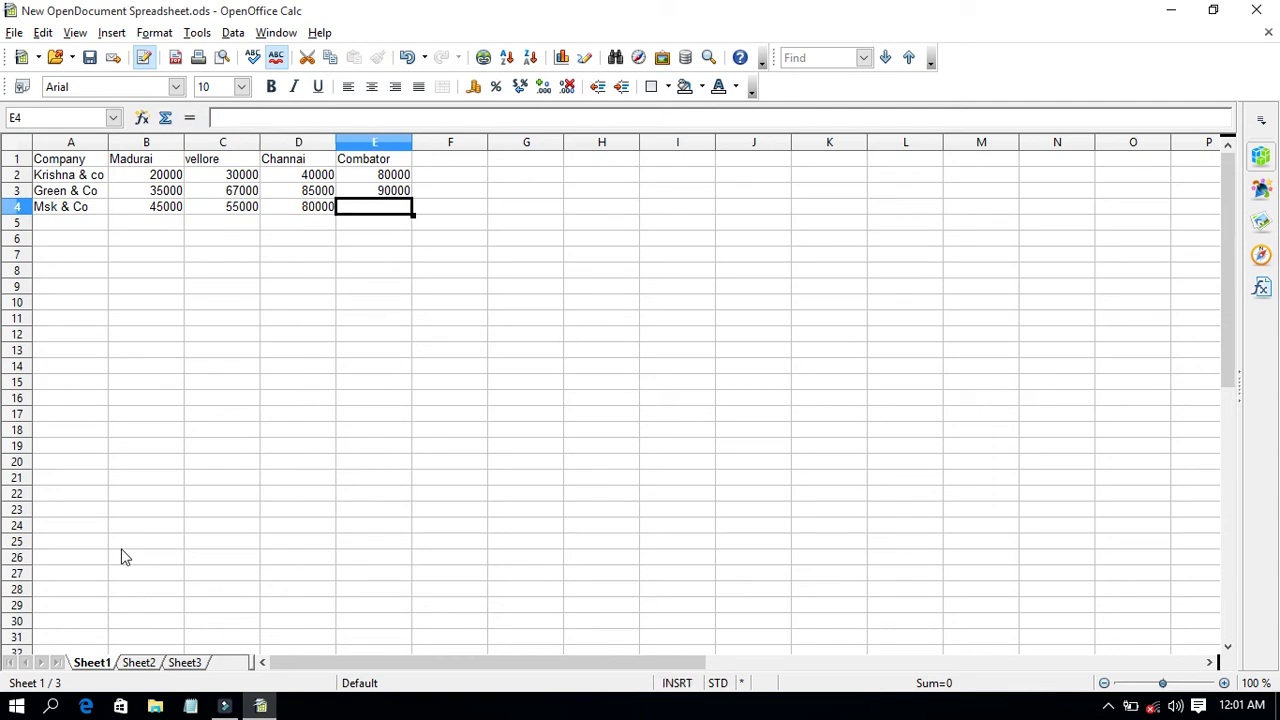
{"action": "type", "text": "35000"}
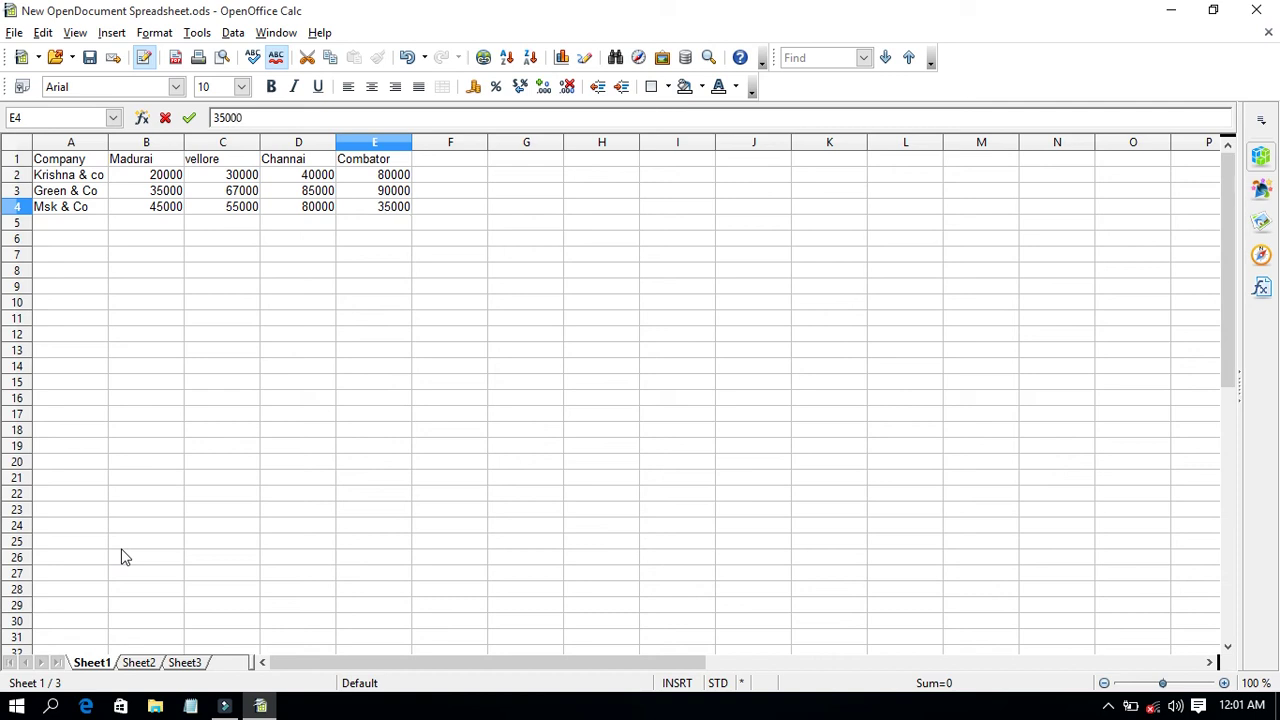
{"action": "key", "text": "Return"}
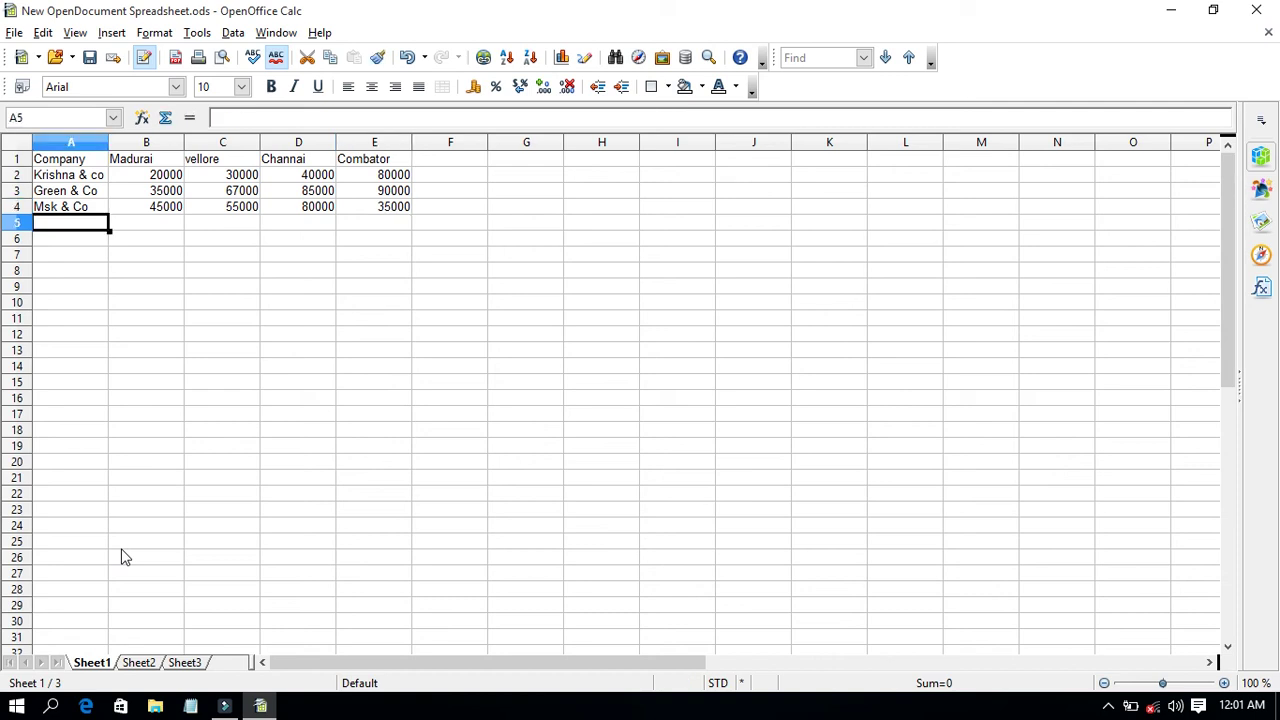
Step: Fill row 5 with the company GL &Co and the amounts 17000, 95000, 86000 and 97000
{"action": "type", "text": "NIF"}
{"action": "key", "text": "BackSpace"}
{"action": "key", "text": "BackSpace"}
{"action": "key", "text": "BackSpace"}
{"action": "type", "text": "GL"}
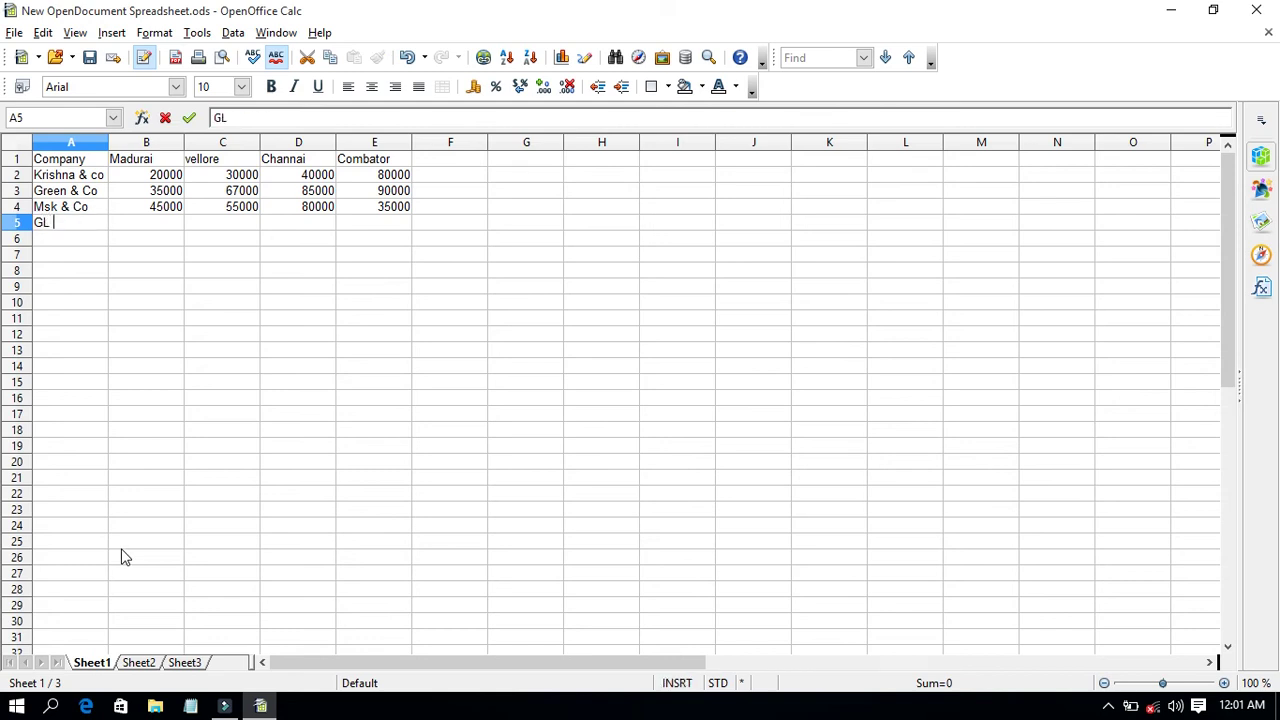
{"action": "type", "text": " &Co"}
{"action": "key", "text": "Tab"}
{"action": "type", "text": "17000"}
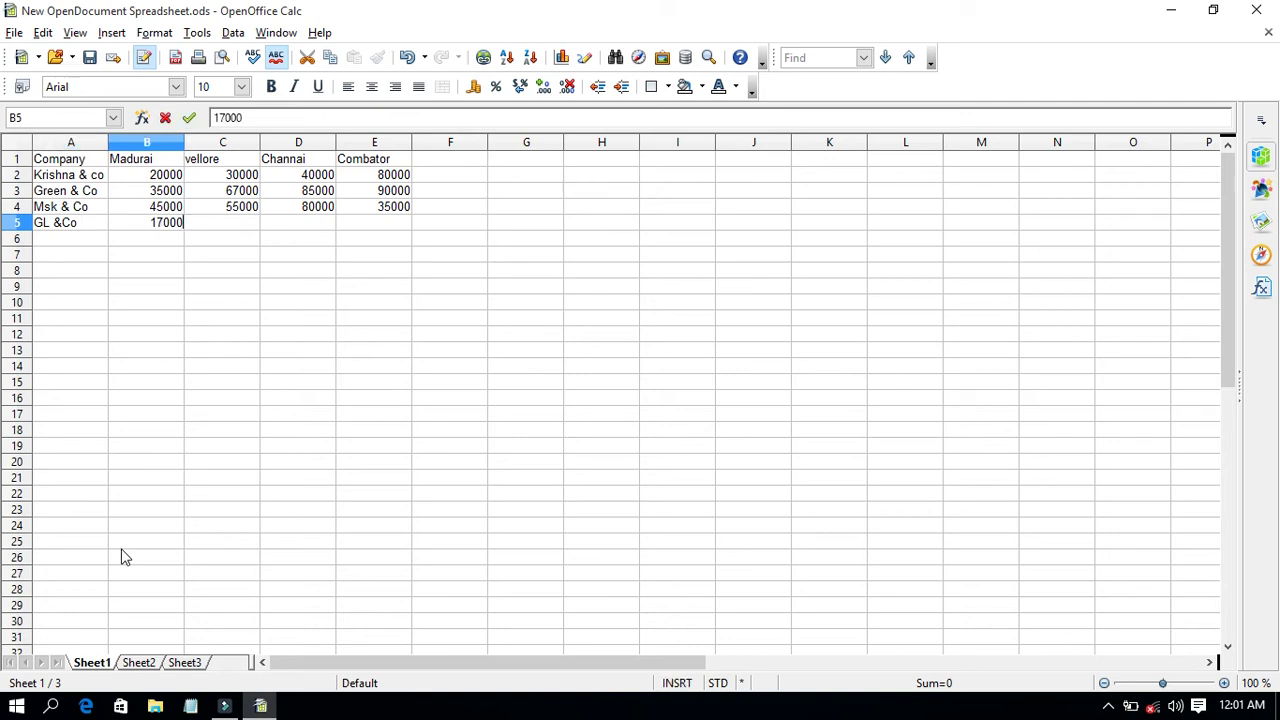
{"action": "key", "text": "Tab"}
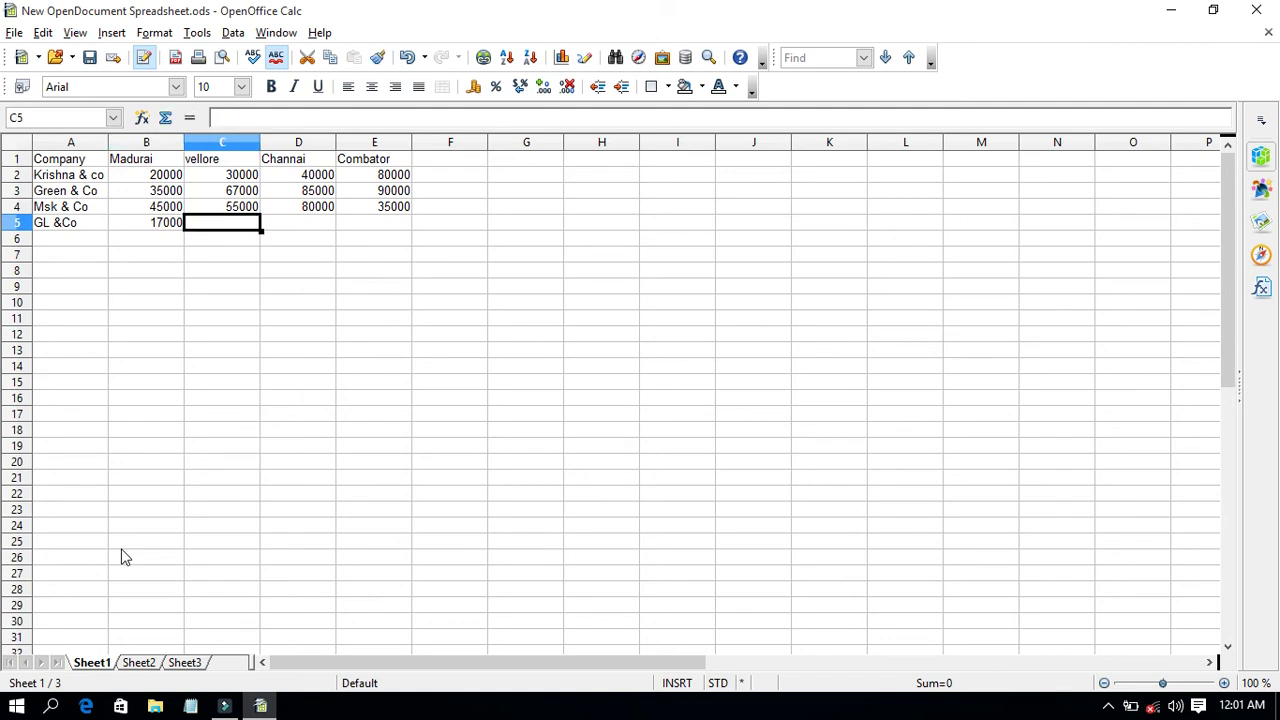
{"action": "type", "text": "9"}
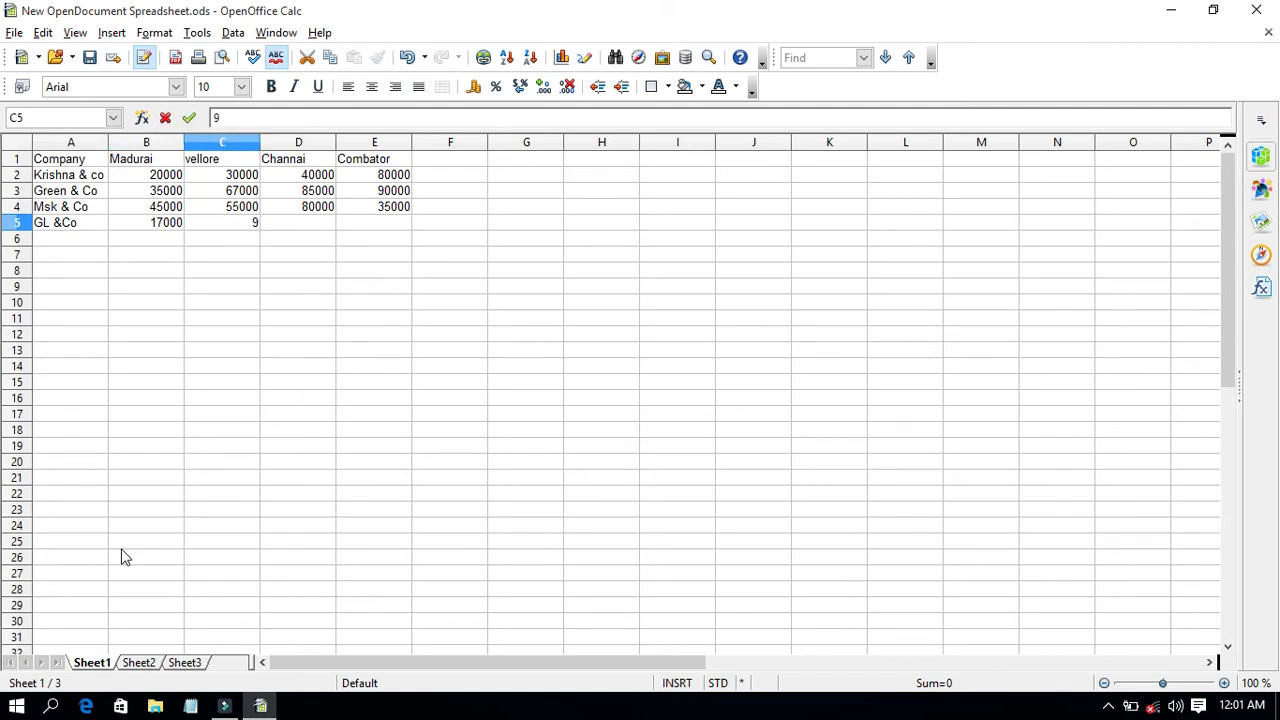
{"action": "type", "text": "5000"}
{"action": "key", "text": "Tab"}
{"action": "type", "text": "86000"}
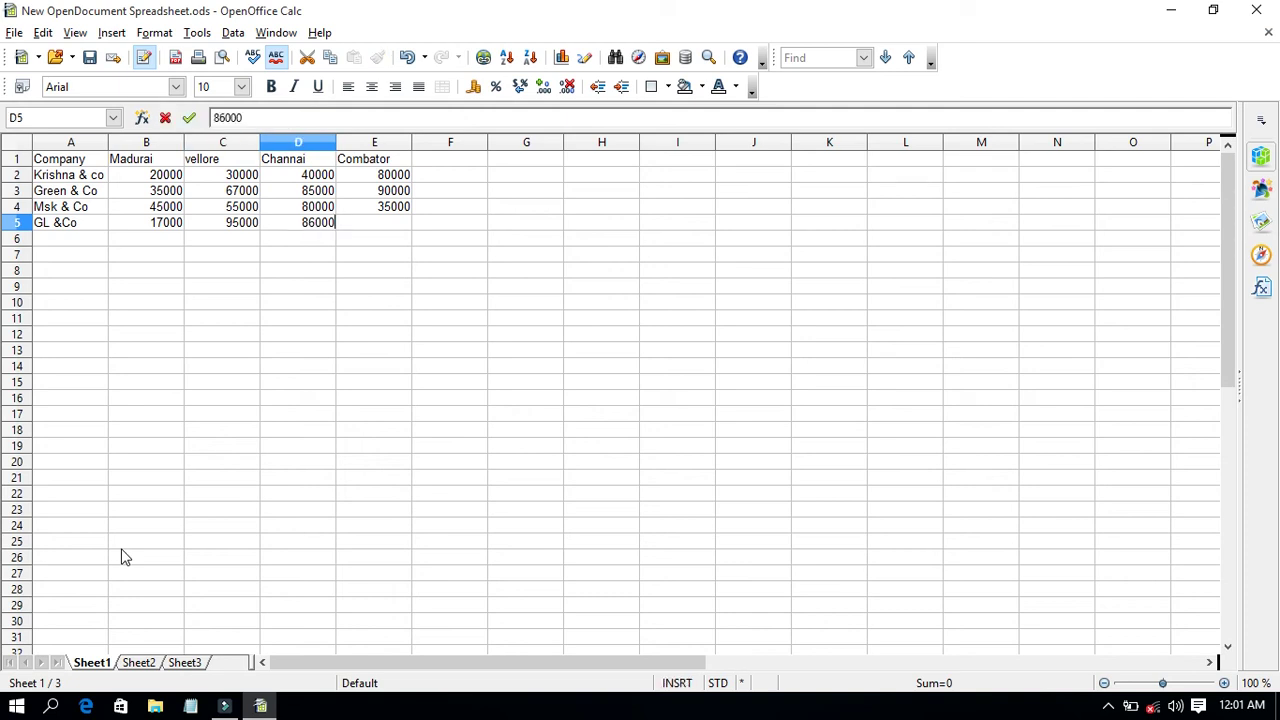
{"action": "key", "text": "Tab"}
{"action": "type", "text": "97000"}
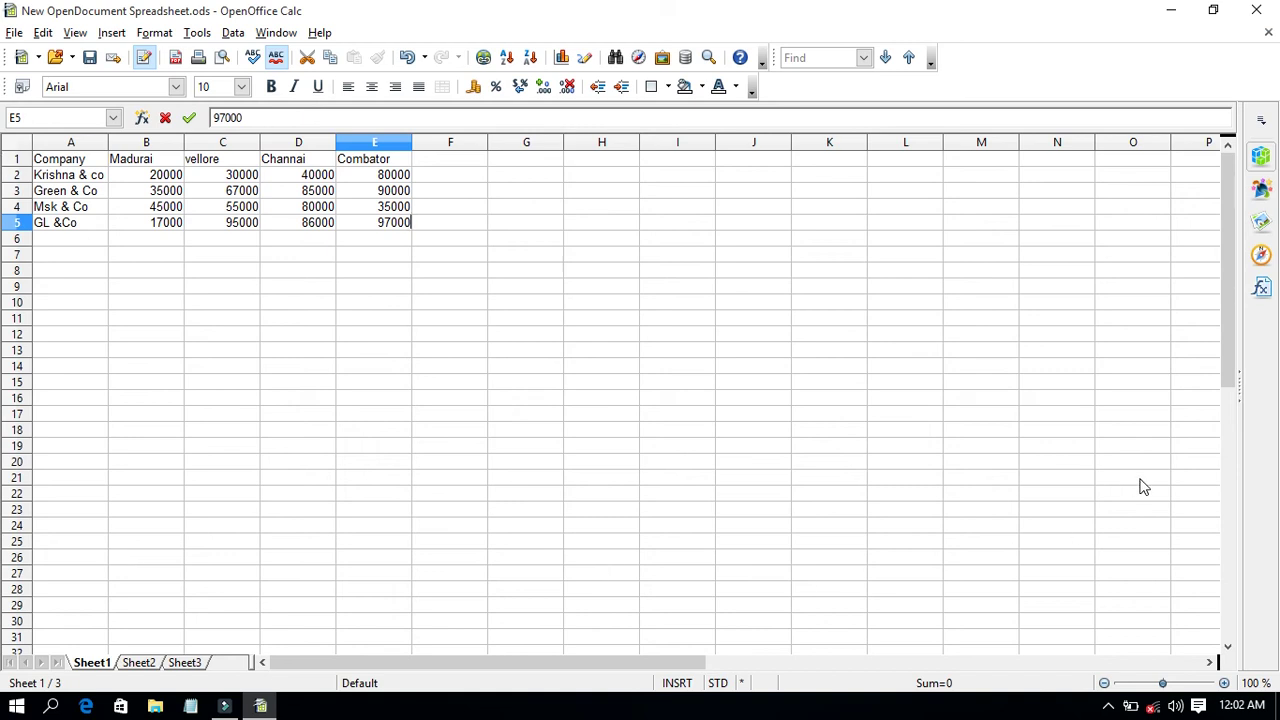
Step: Insert a chart based on the company table in A1 to E5
{"action": "scroll", "coordinate": [1131, 425], "scroll_direction": "up", "scroll_amount": 3, "text": "ctrl"}
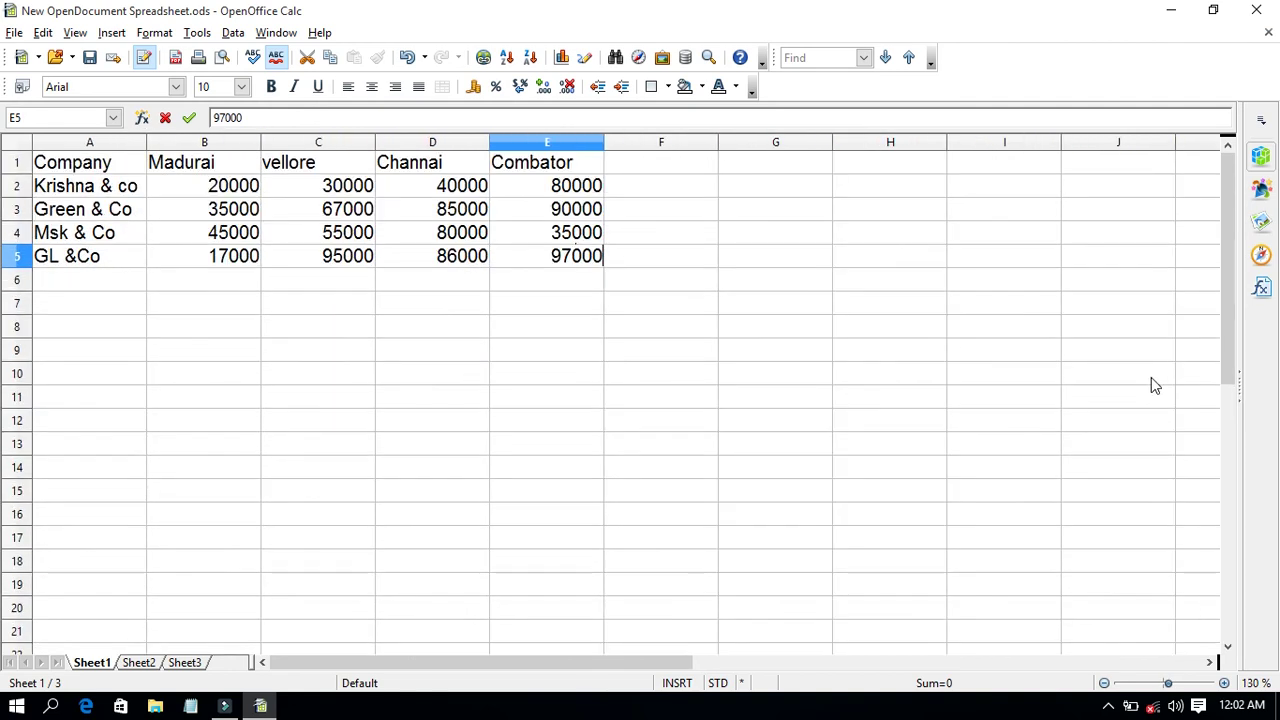
{"action": "scroll", "coordinate": [1010, 518], "scroll_direction": "down", "scroll_amount": 4, "text": "ctrl"}
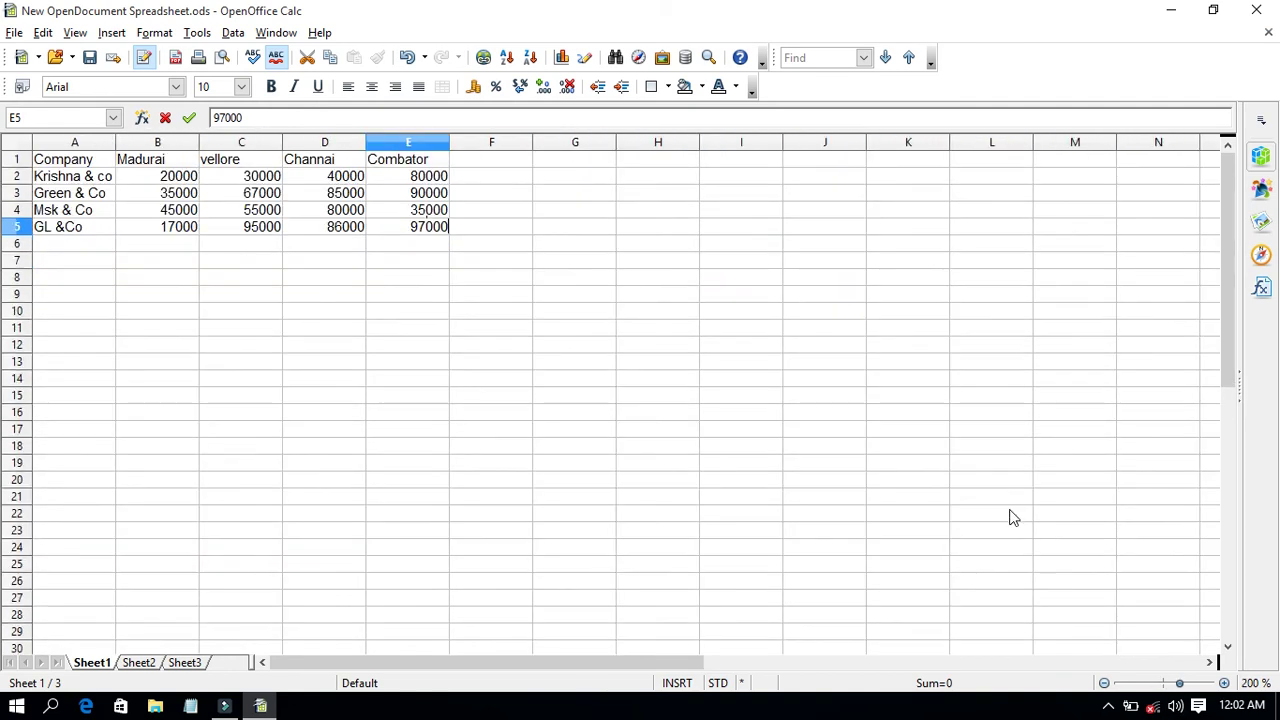
{"action": "scroll", "coordinate": [1010, 500], "scroll_direction": "up", "scroll_amount": 3, "text": "ctrl"}
{"action": "left_click", "coordinate": [112, 33]}
{"action": "left_click", "coordinate": [112, 33]}
{"action": "left_click", "coordinate": [112, 33]}
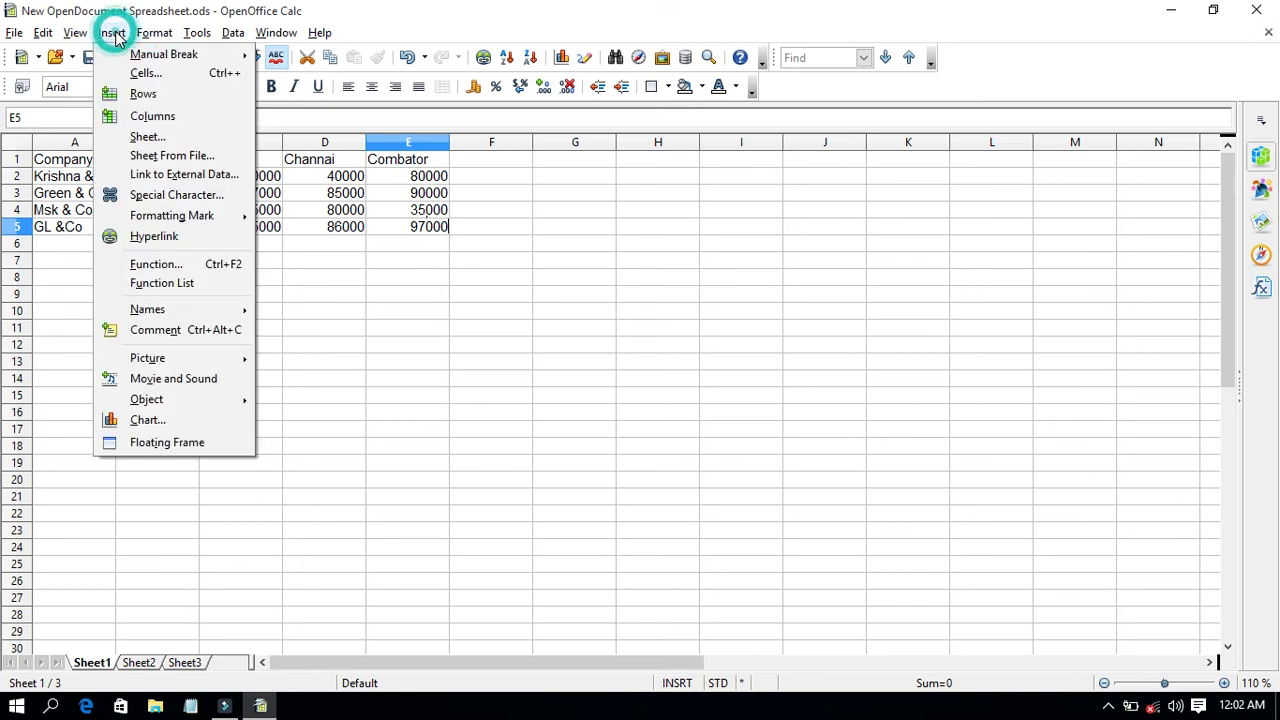
{"action": "mouse_move", "coordinate": [153, 58]}
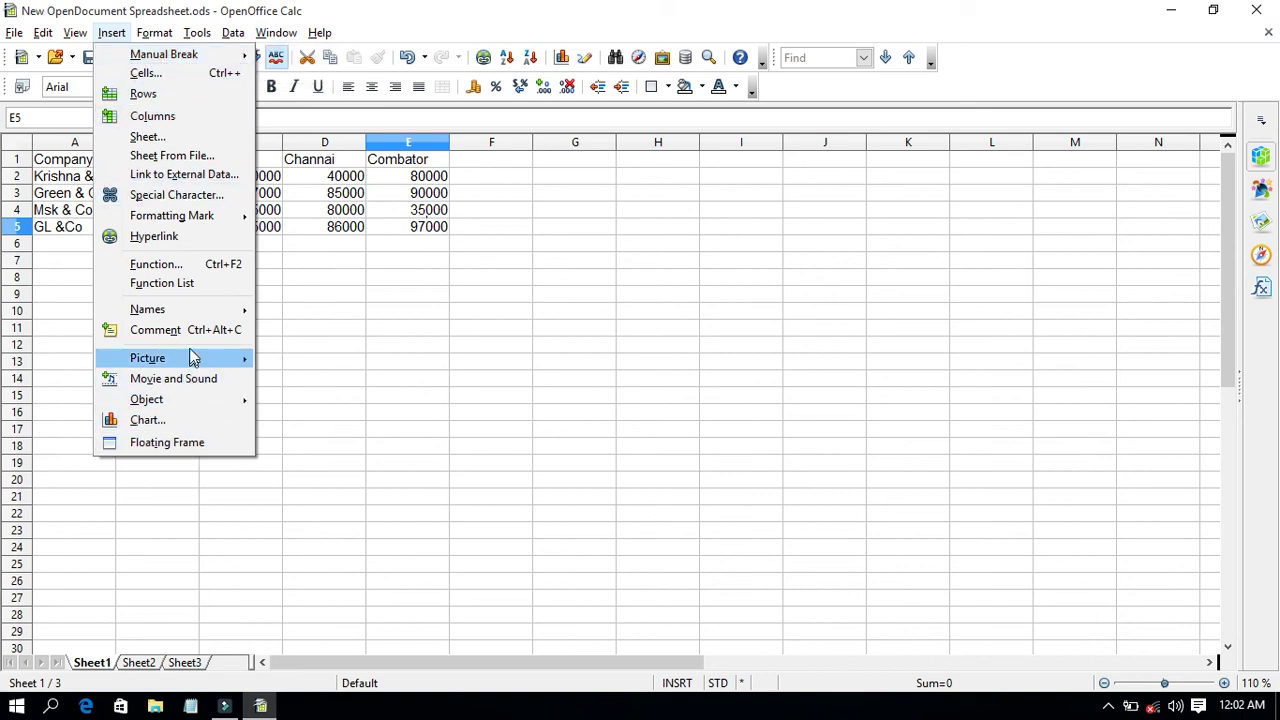
{"action": "mouse_move", "coordinate": [175, 318]}
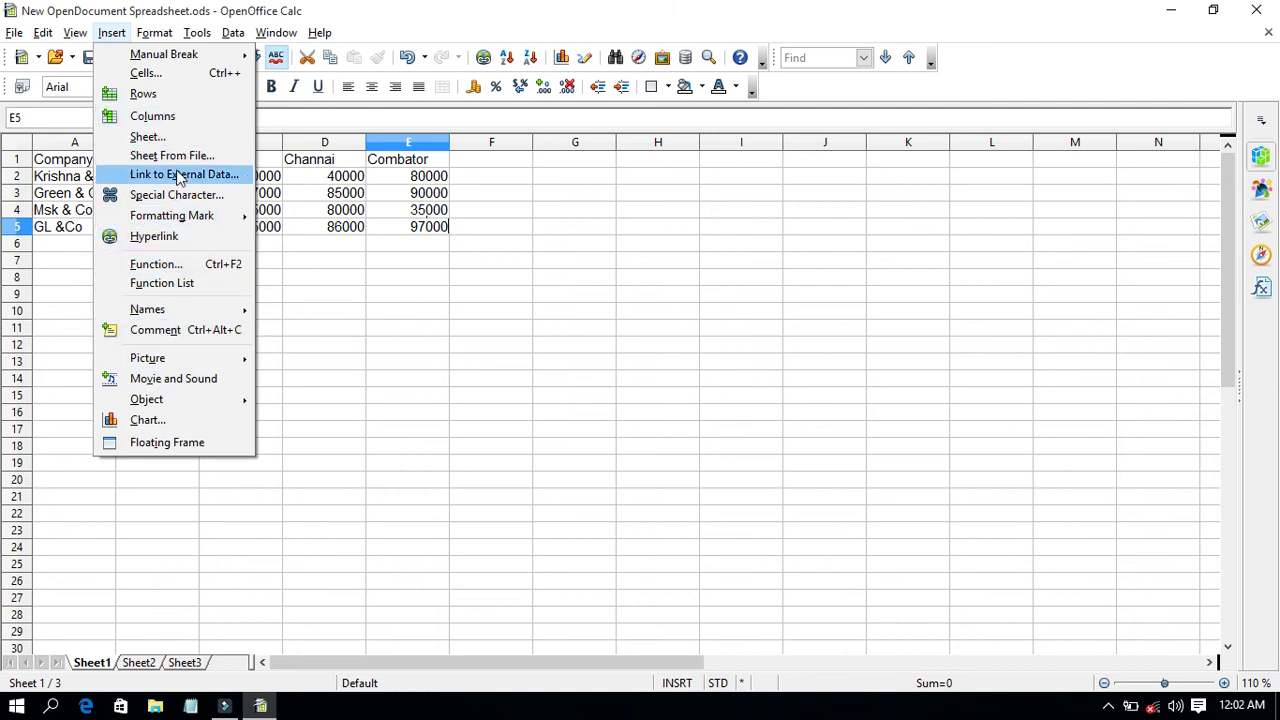
{"action": "left_click", "coordinate": [146, 420]}
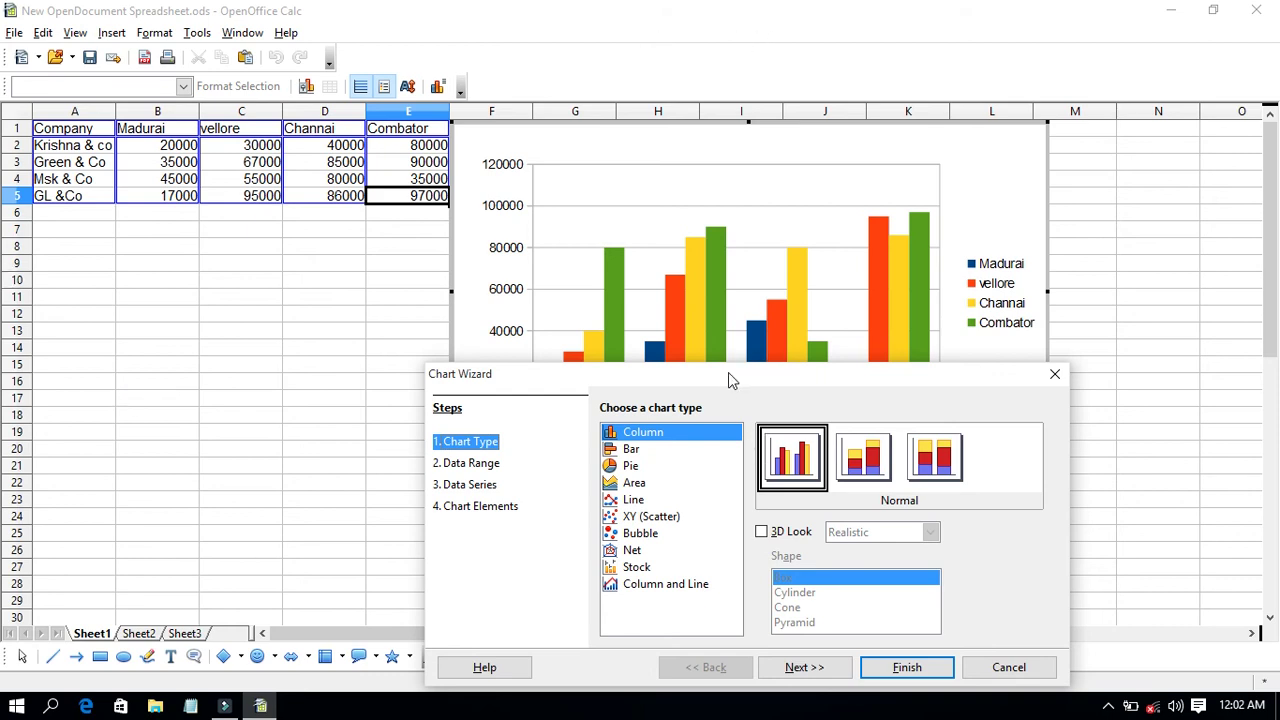
Step: Move the Chart Wizard aside to examine the column chart preview and bring the wizard back
{"action": "left_click_drag", "start_coordinate": [729, 377], "coordinate": [274, 267]}
{"action": "left_click", "coordinate": [594, 128]}
{"action": "left_click", "coordinate": [770, 126]}
{"action": "left_click", "coordinate": [858, 136]}
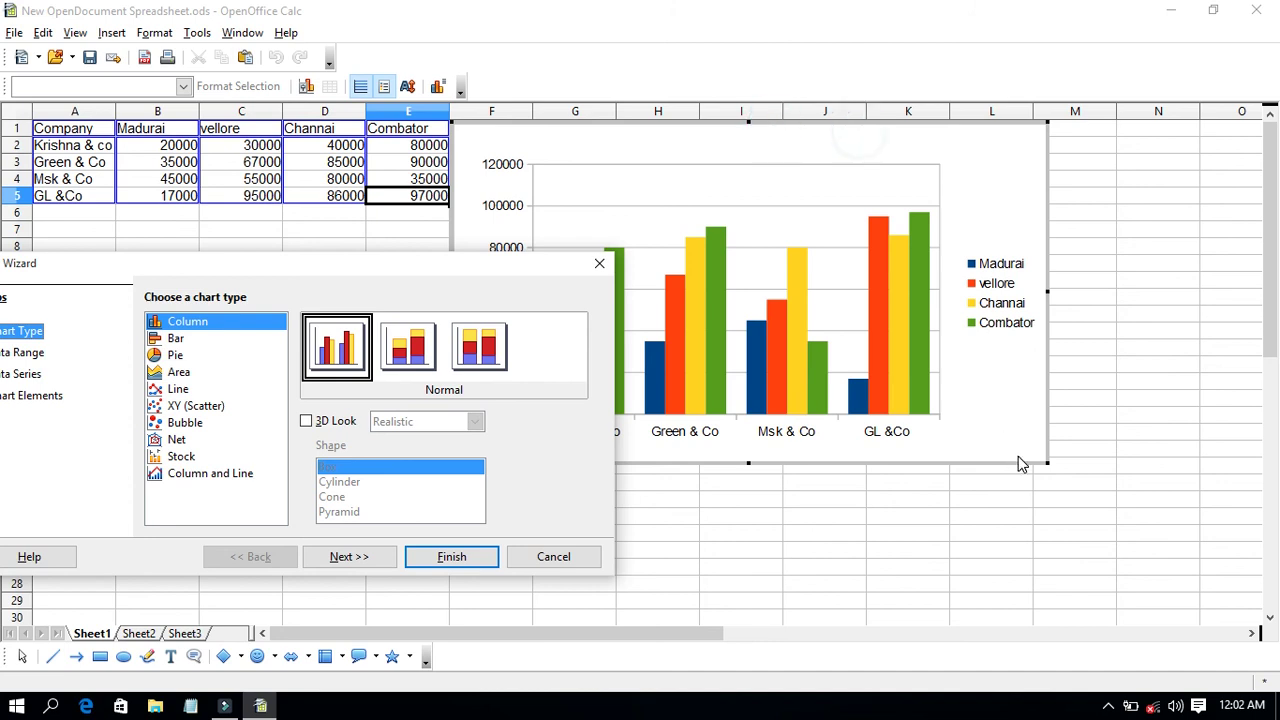
{"action": "left_click", "coordinate": [1050, 478]}
{"action": "left_click_drag", "start_coordinate": [355, 265], "coordinate": [700, 165]}
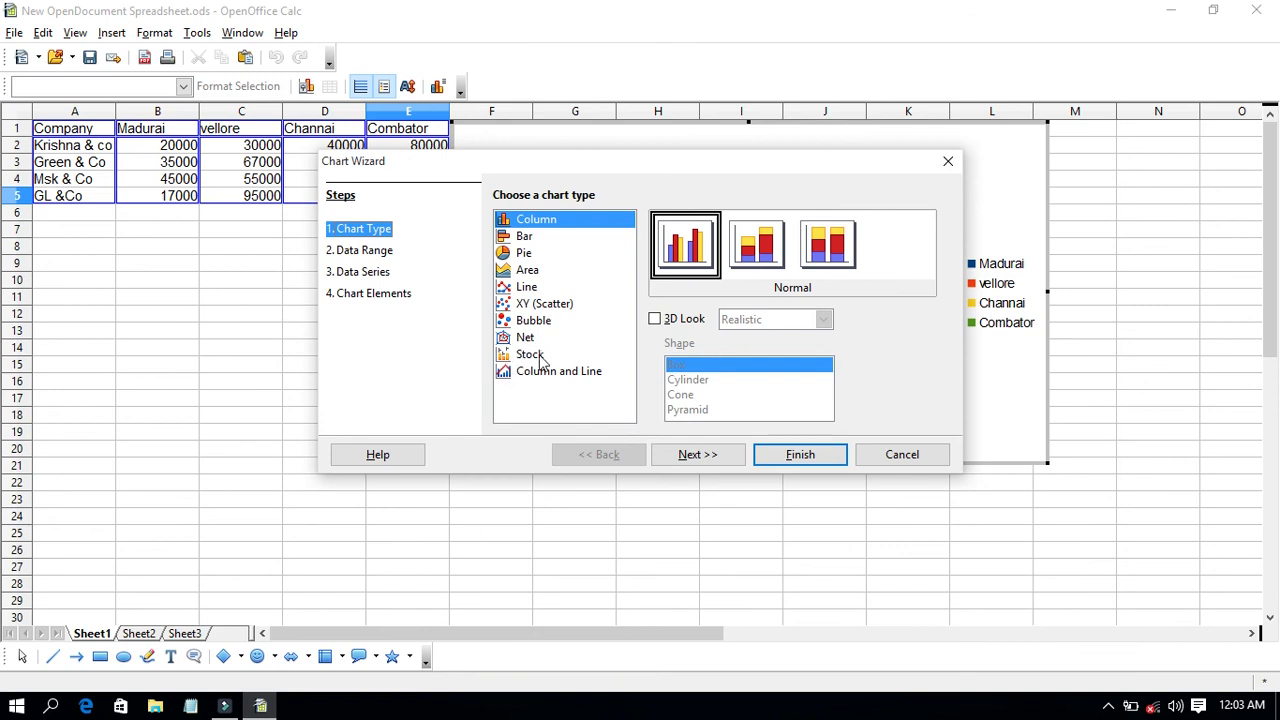
Step: Give the normal column chart a realistic 3D look with the Box shape and finish creating it
{"action": "left_click", "coordinate": [656, 319]}
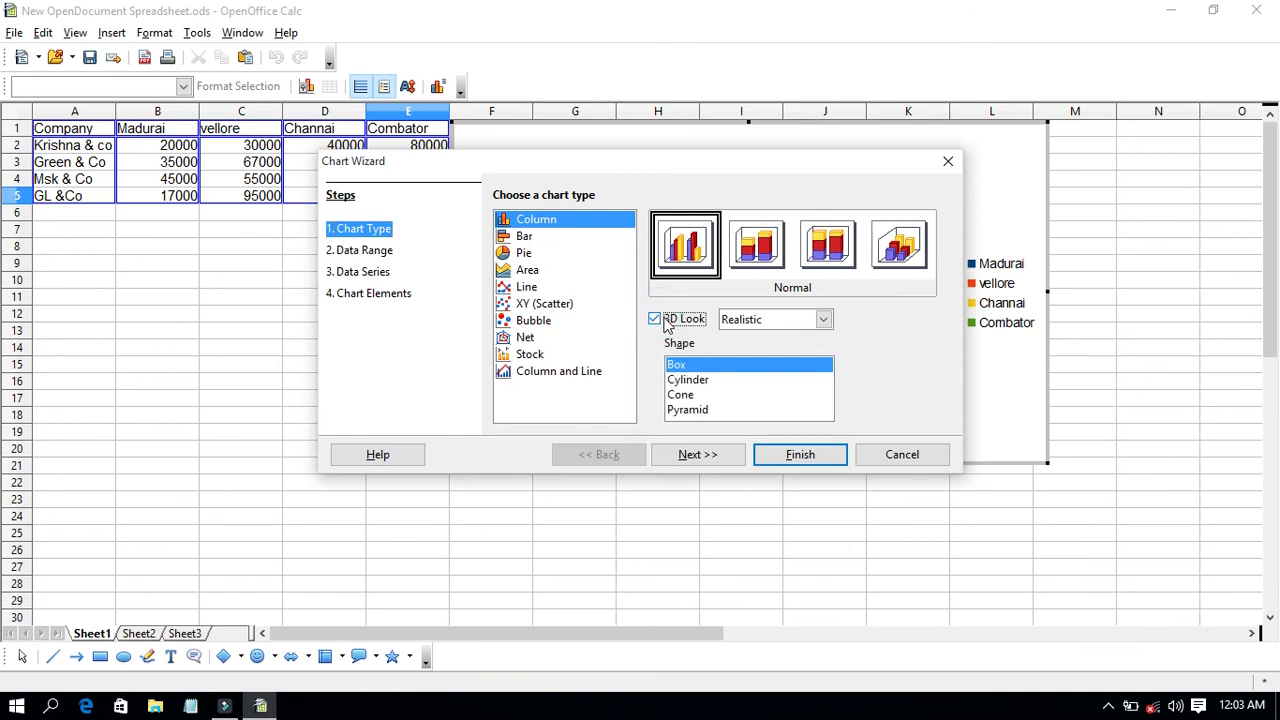
{"action": "left_click", "coordinate": [772, 380]}
{"action": "left_click", "coordinate": [745, 395]}
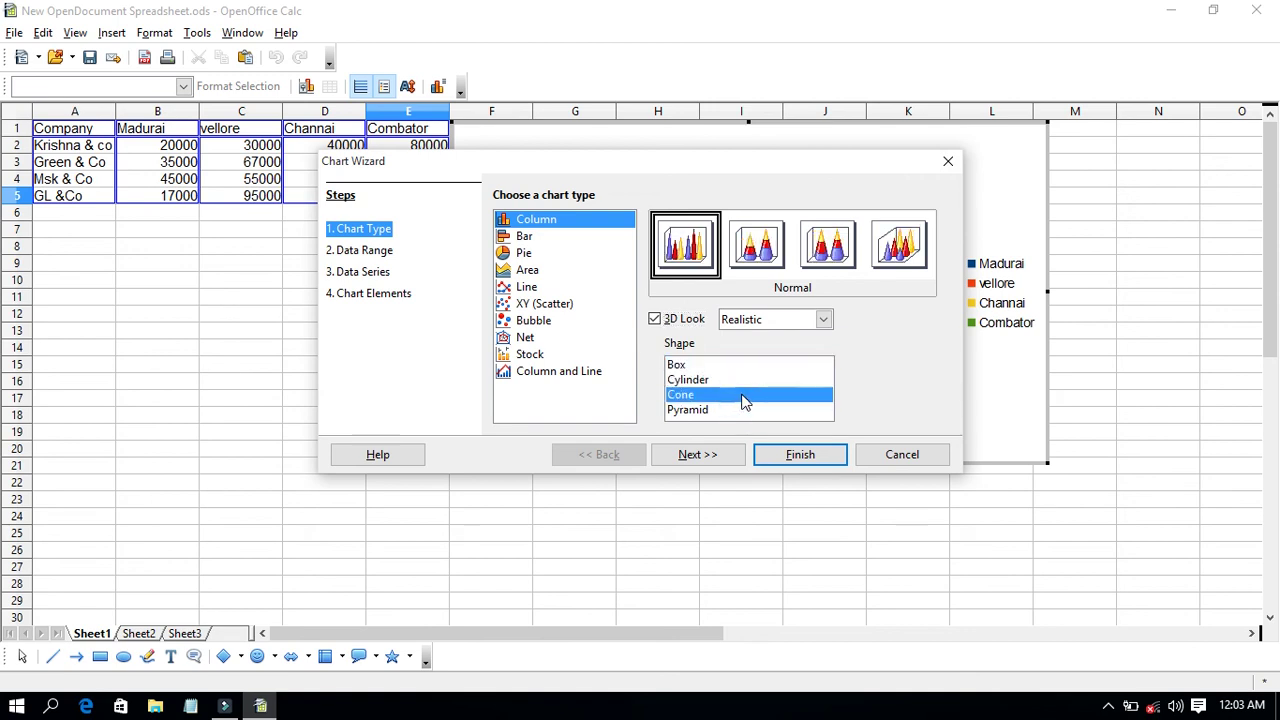
{"action": "left_click", "coordinate": [716, 366]}
{"action": "left_click", "coordinate": [775, 456]}
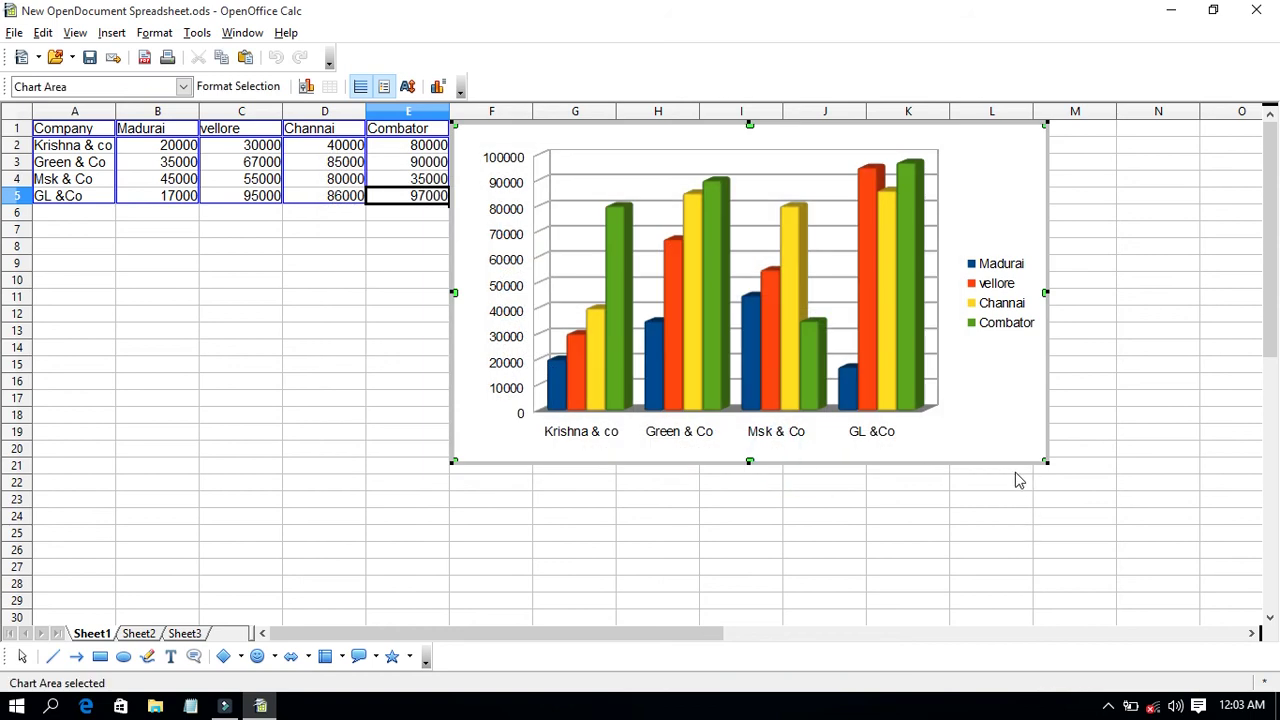
Step: Move the chart down about two rows and enlarge it to about 6.55 × 4.41 inches
{"action": "left_click_drag", "start_coordinate": [1046, 466], "coordinate": [1042, 496]}
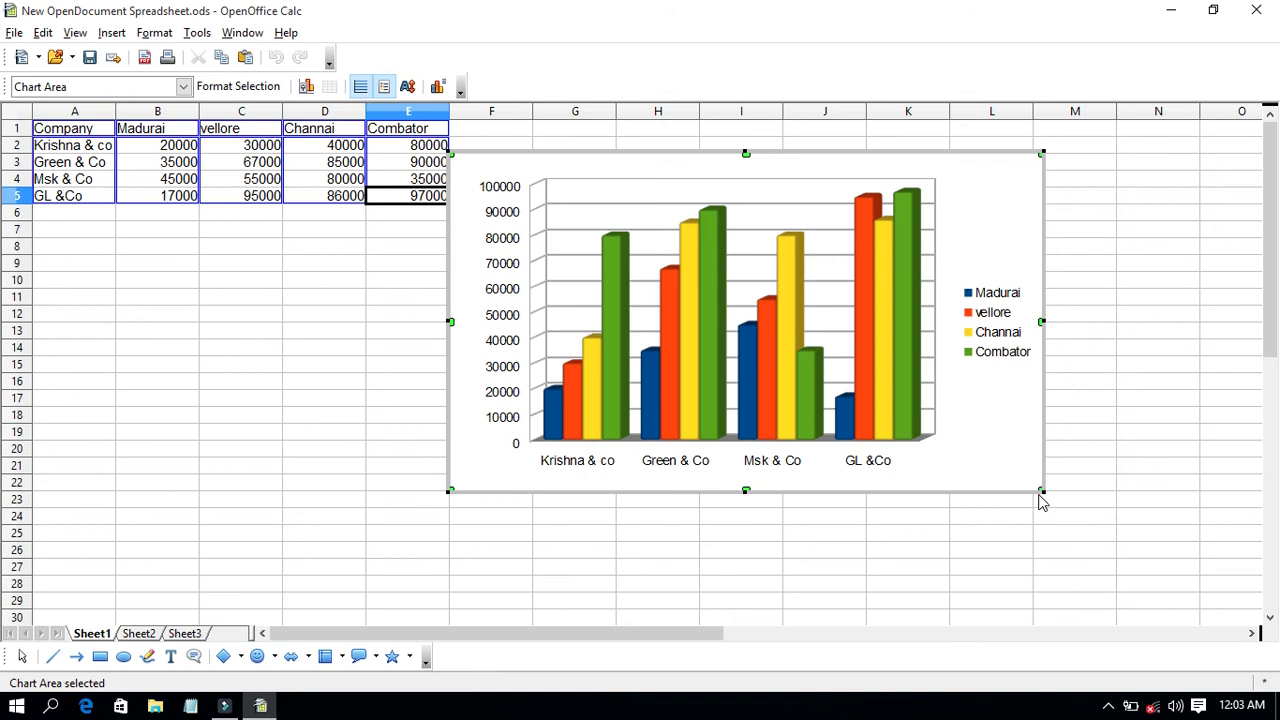
{"action": "left_click_drag", "start_coordinate": [1040, 491], "coordinate": [1070, 588]}
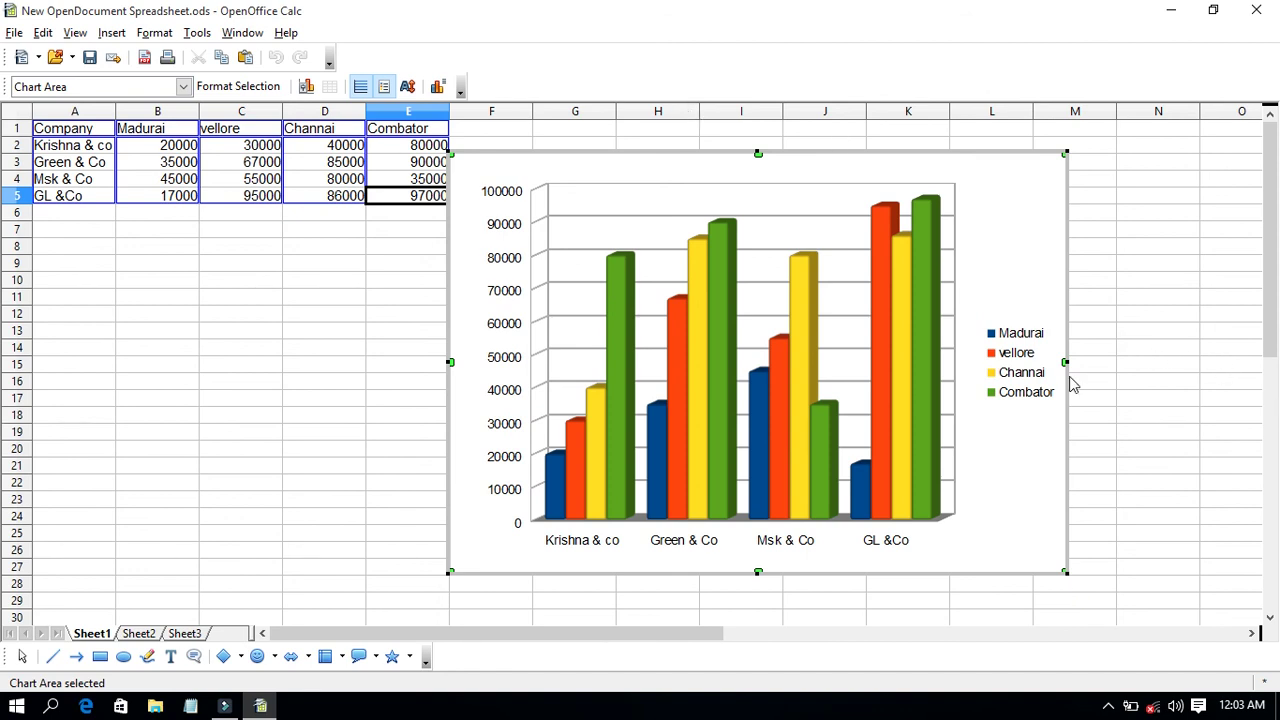
Step: Set the chart area's border line style to Fine Dashed
{"action": "double_click", "coordinate": [762, 152]}
{"action": "left_click", "coordinate": [500, 271]}
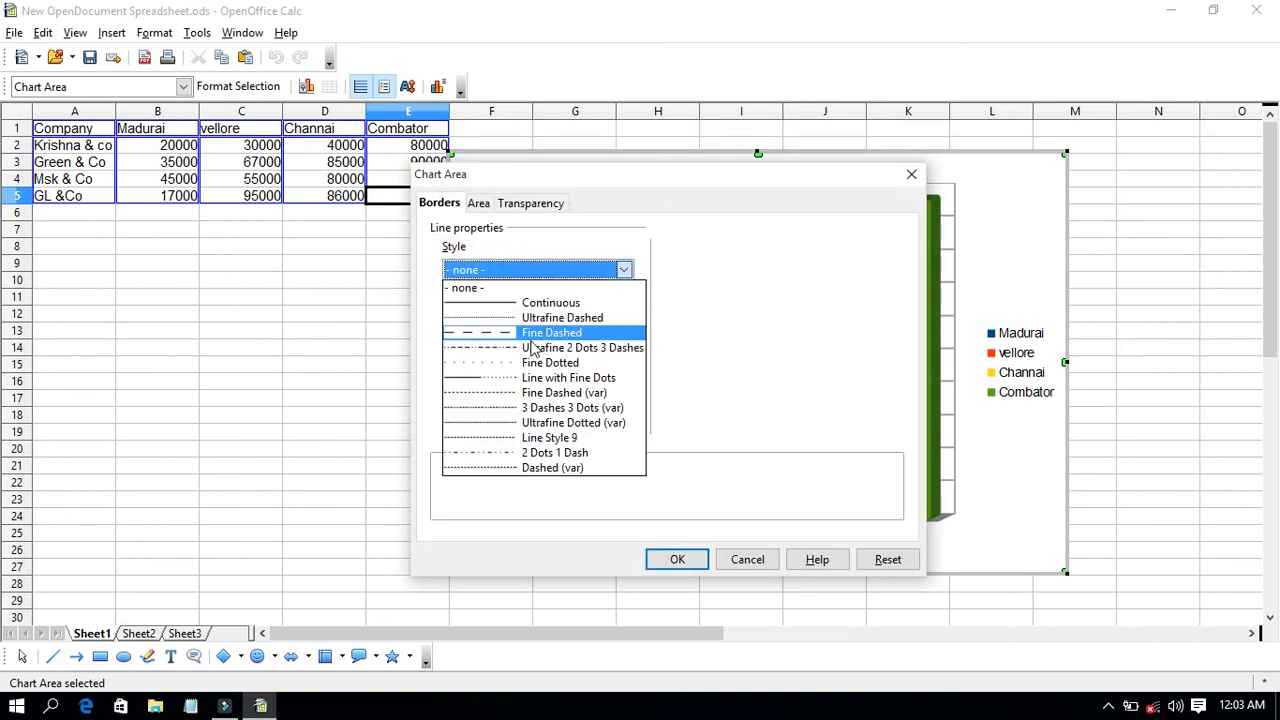
{"action": "left_click", "coordinate": [531, 335]}
{"action": "left_click", "coordinate": [677, 560]}
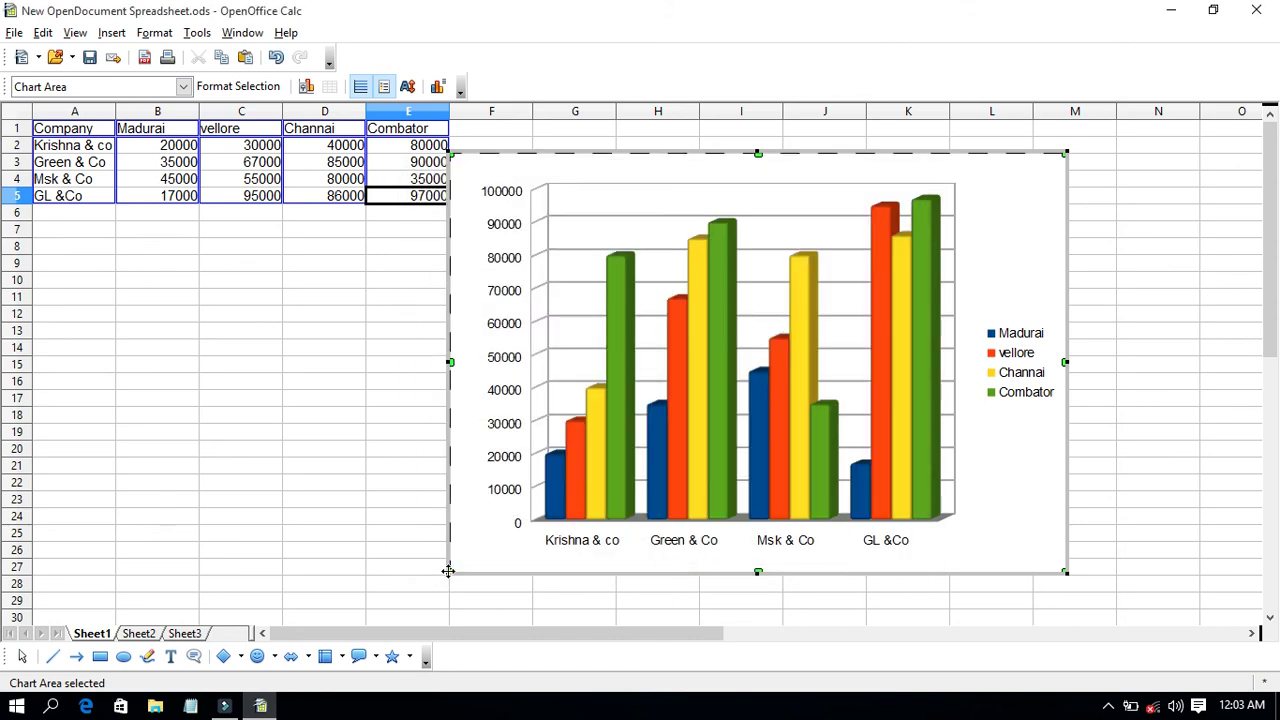
Step: Leave chart editing and move the chart right so that it starts in column G
{"action": "left_click_drag", "start_coordinate": [447, 572], "coordinate": [450, 572]}
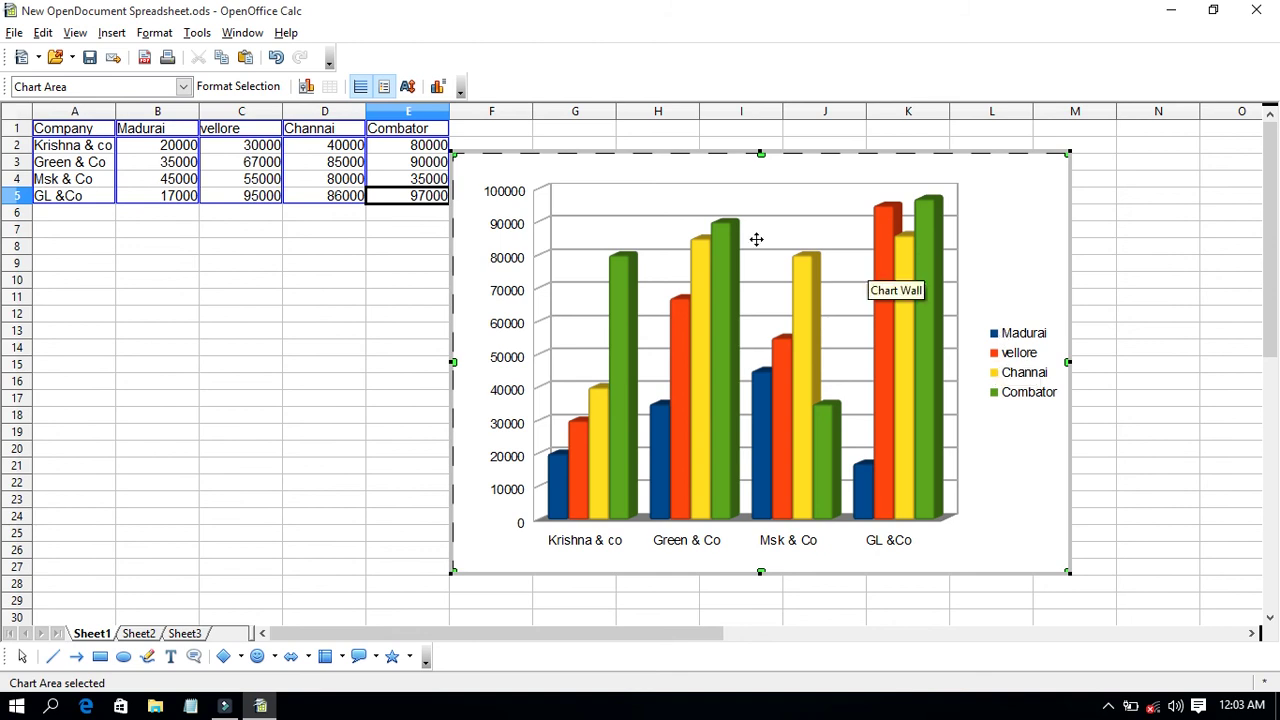
{"action": "left_click", "coordinate": [310, 178]}
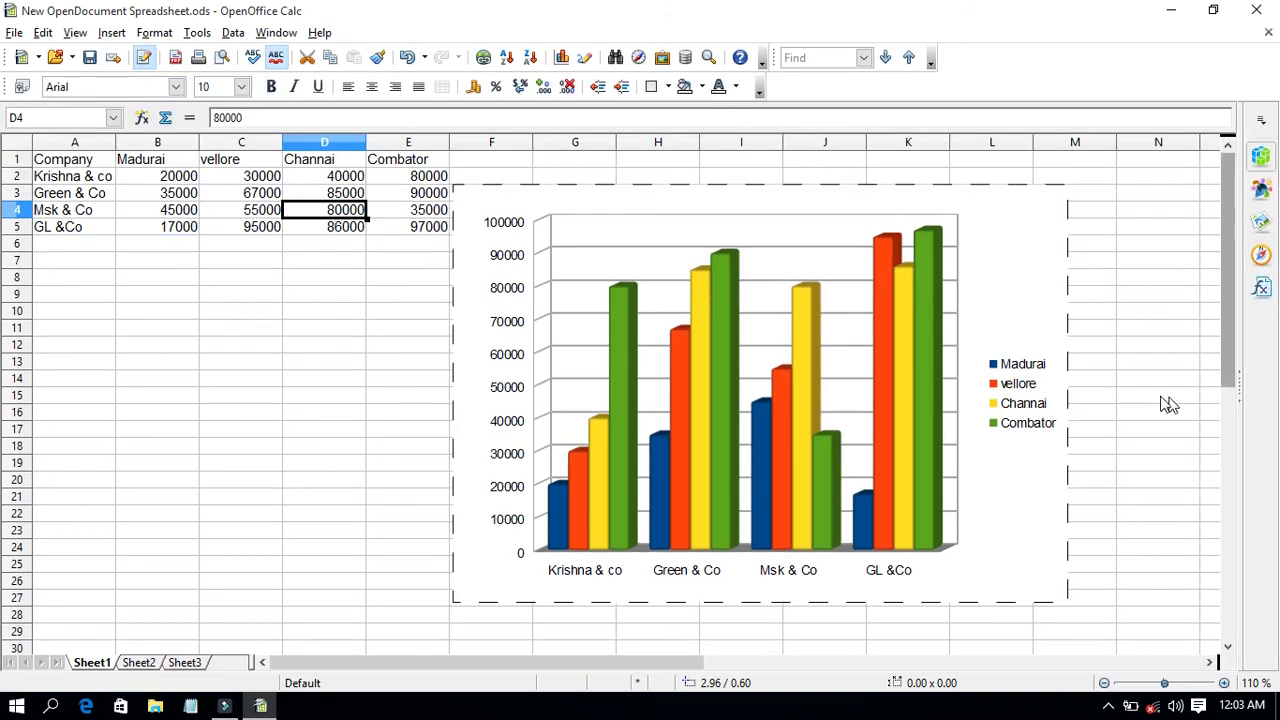
{"action": "mouse_move", "coordinate": [645, 232]}
{"action": "left_mouse_down"}
{"action": "mouse_move", "coordinate": [634, 246]}
{"action": "mouse_move", "coordinate": [691, 297]}
{"action": "mouse_move", "coordinate": [750, 223]}
{"action": "left_mouse_up"}
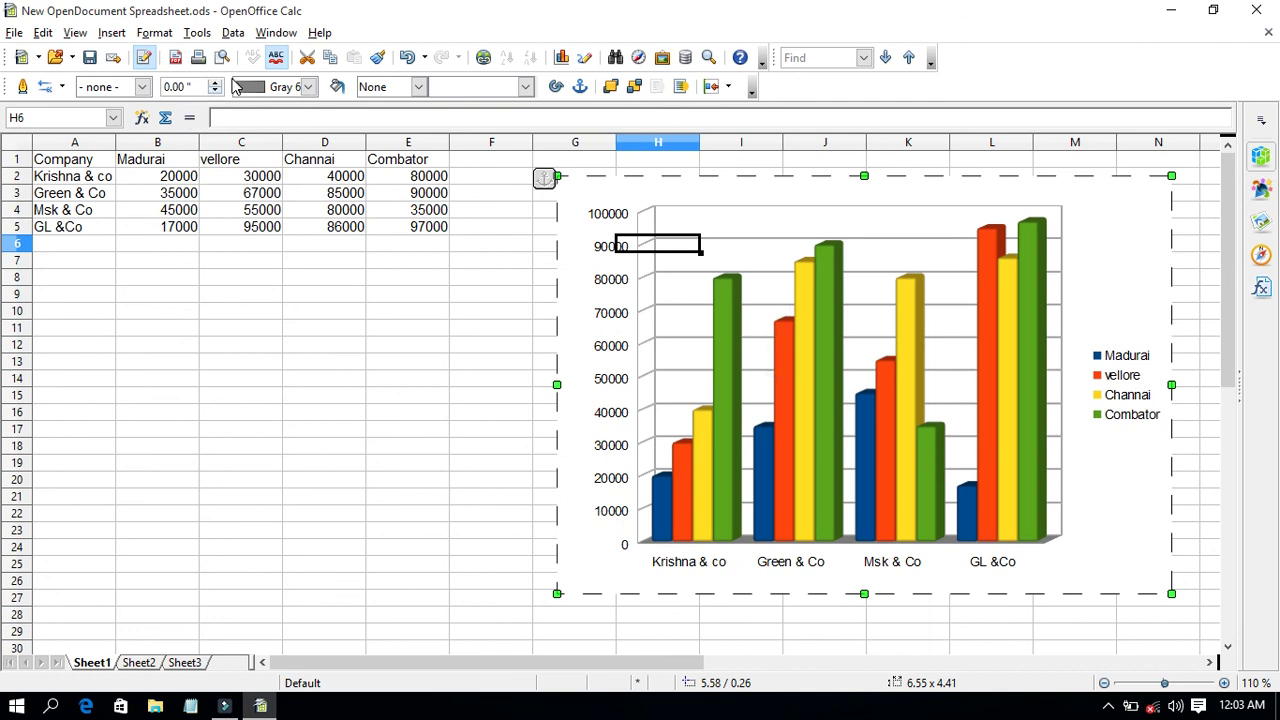
Step: Give the chart object a Continuous outline in Red
{"action": "left_click", "coordinate": [143, 87]}
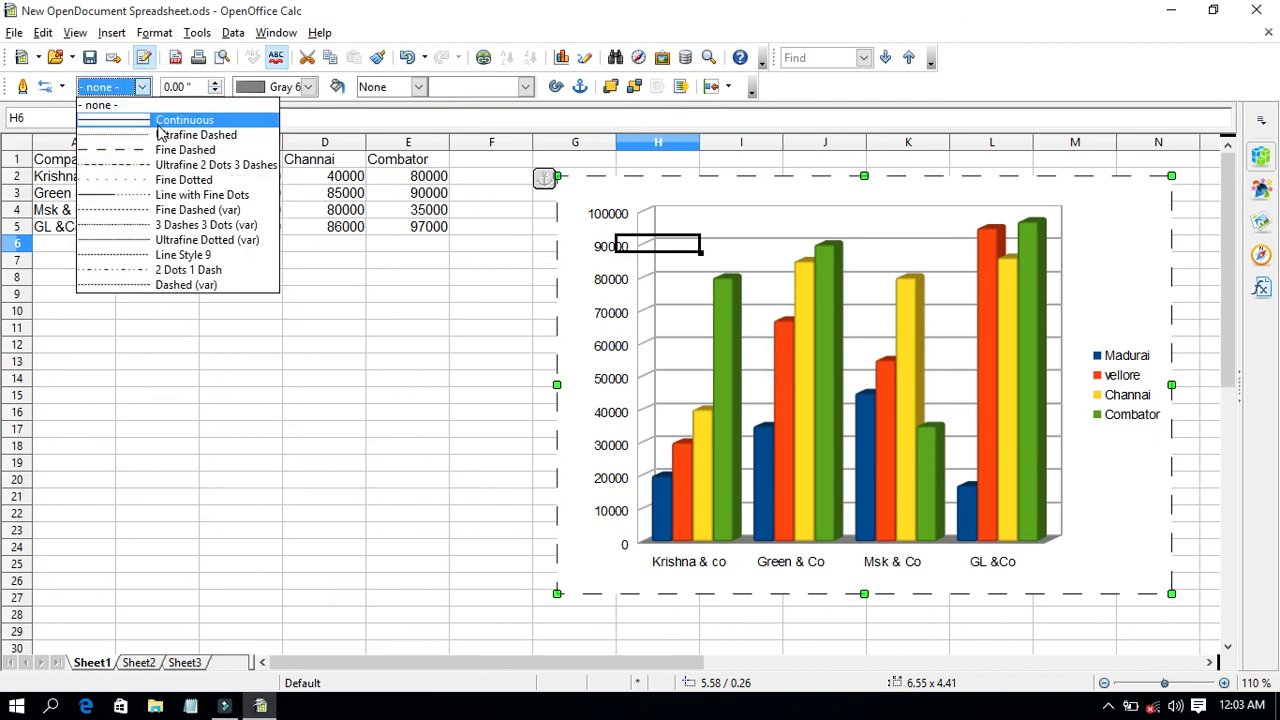
{"action": "left_click", "coordinate": [162, 122]}
{"action": "left_click", "coordinate": [308, 87]}
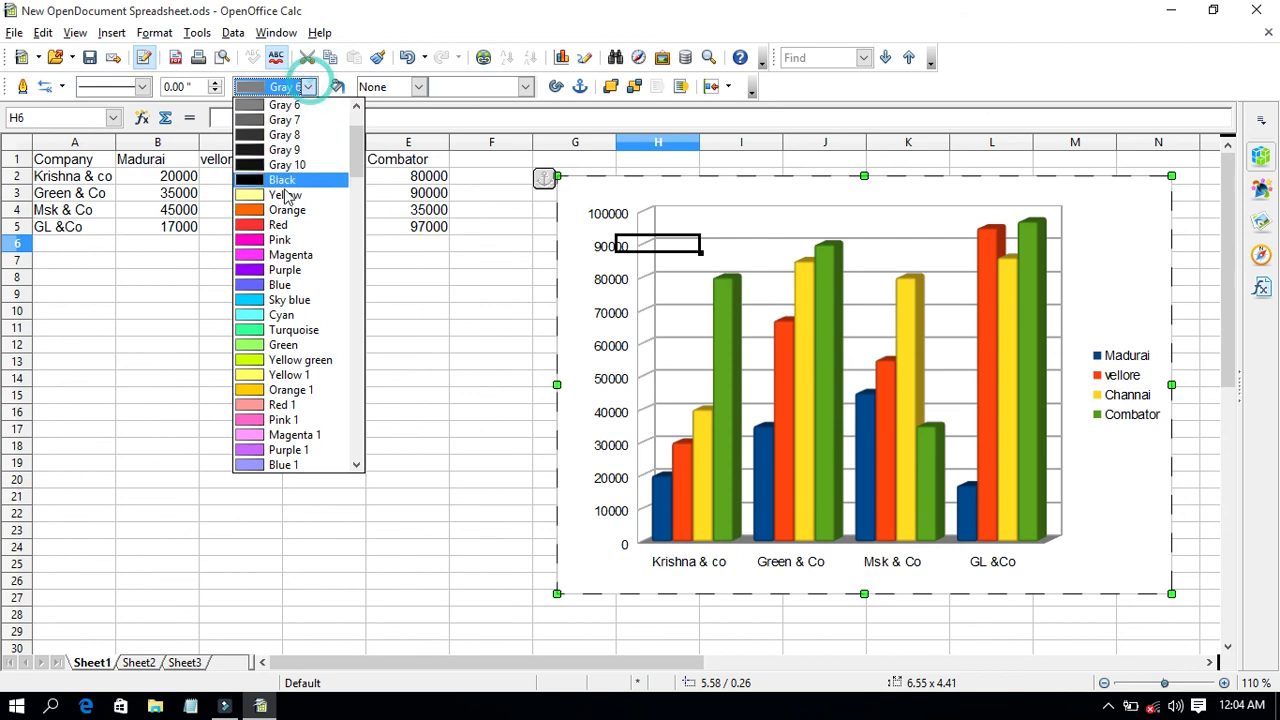
{"action": "left_click", "coordinate": [258, 232]}
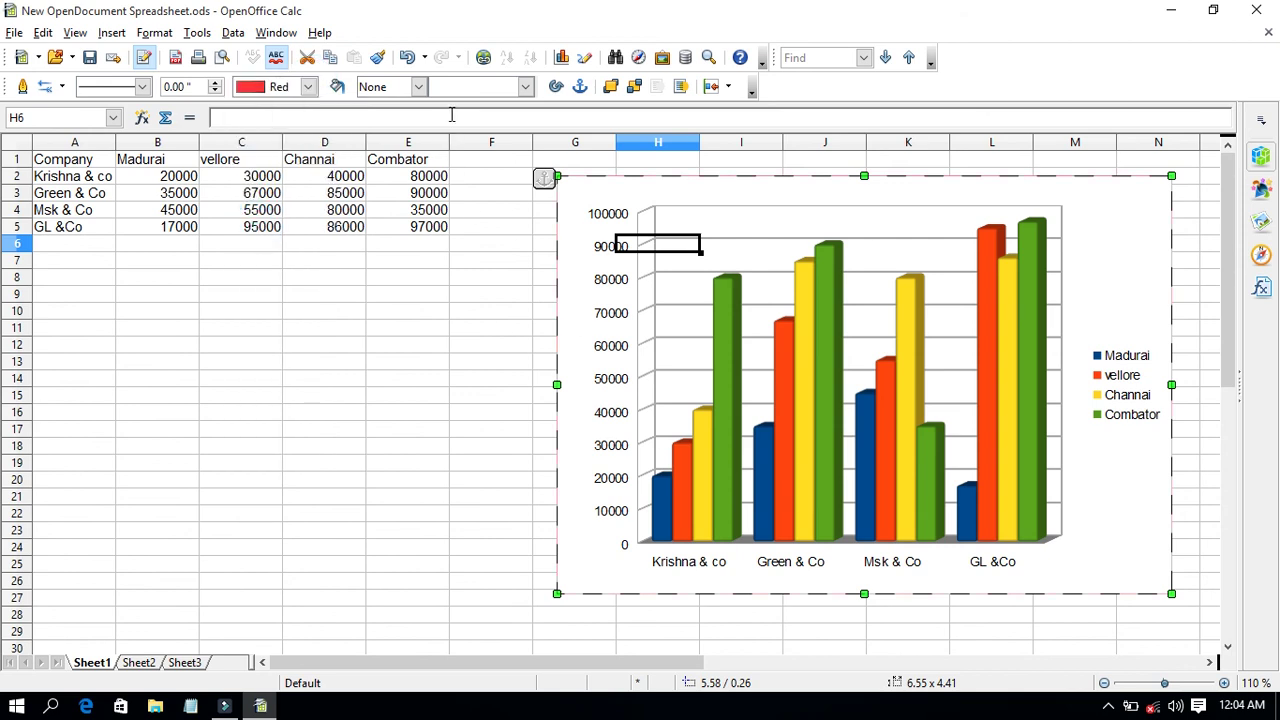
Step: Check the fill choices for the chart object and send the chart to the background
{"action": "left_click", "coordinate": [483, 90]}
{"action": "left_click", "coordinate": [525, 89]}
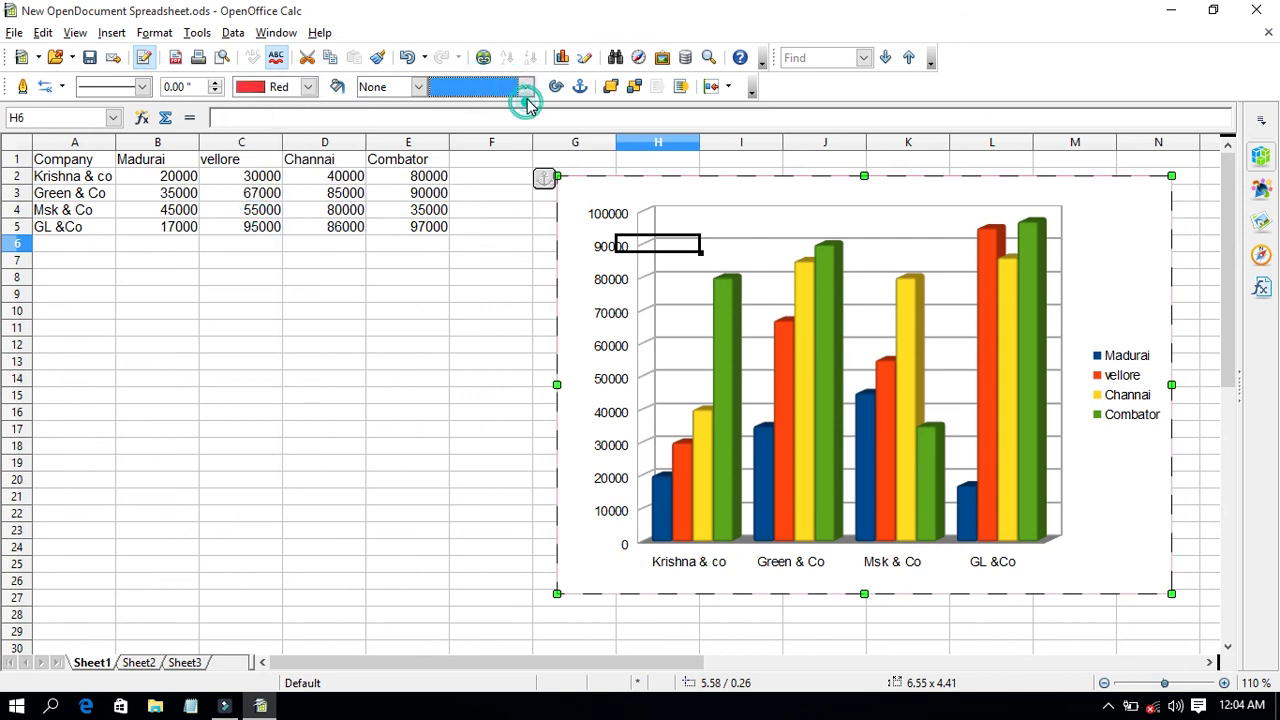
{"action": "left_click", "coordinate": [636, 86]}
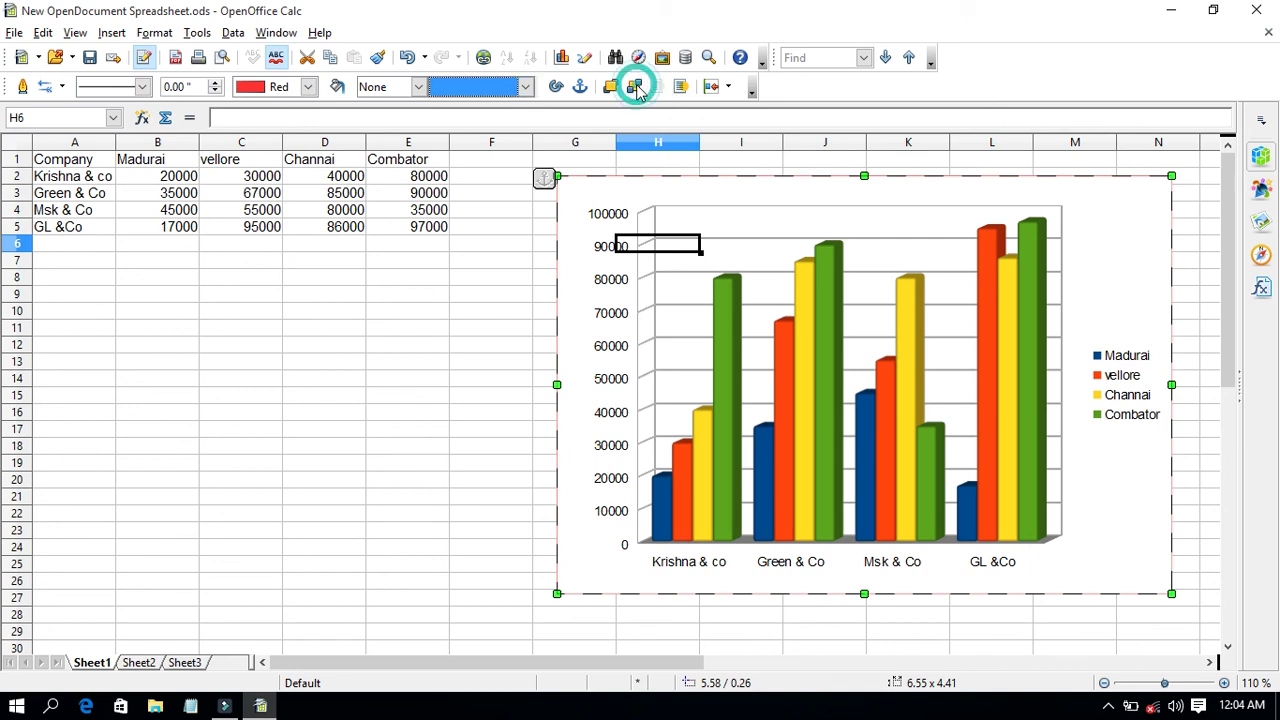